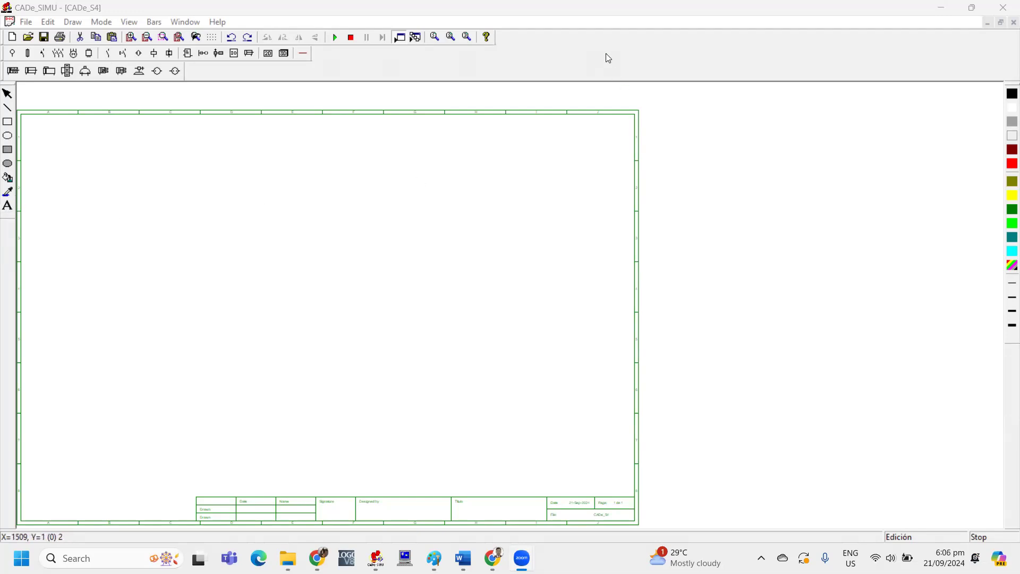
# Start a new text label reading "POWER SUPPLY FEEDER"
pyautogui.click(13, 208)
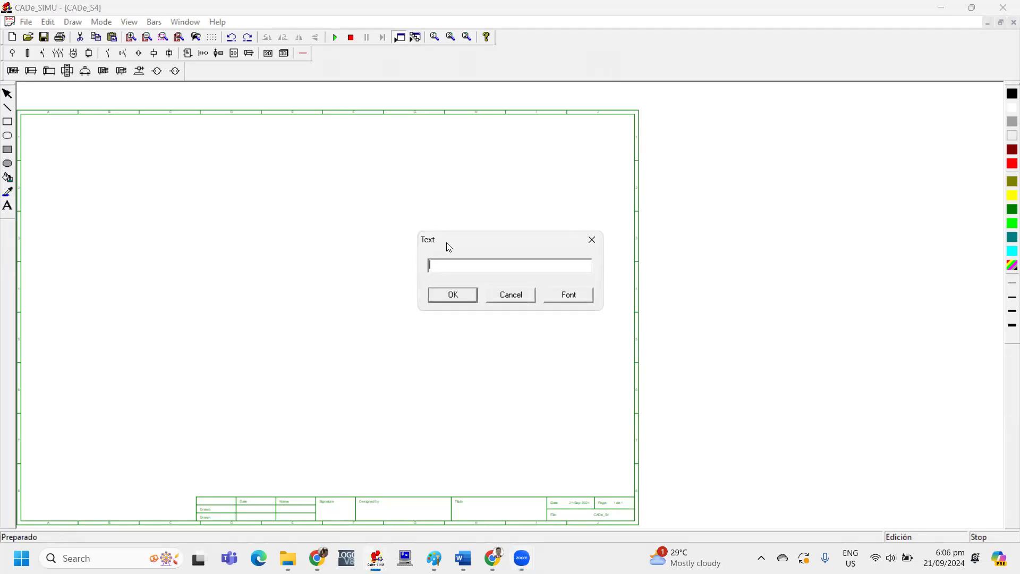
pyautogui.moveTo(447, 244); pyautogui.dragTo(299, 213)
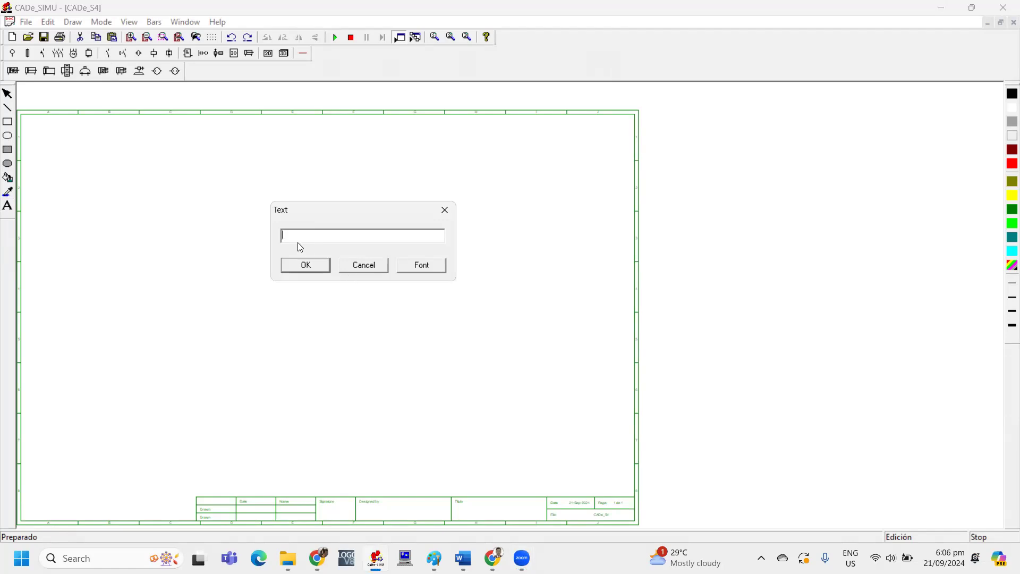
pyautogui.press('capslock')
pyautogui.write('POWER SUPPLY FEEDER')
# Set the label's font style to Bold and its size to 28
pyautogui.click(414, 266)
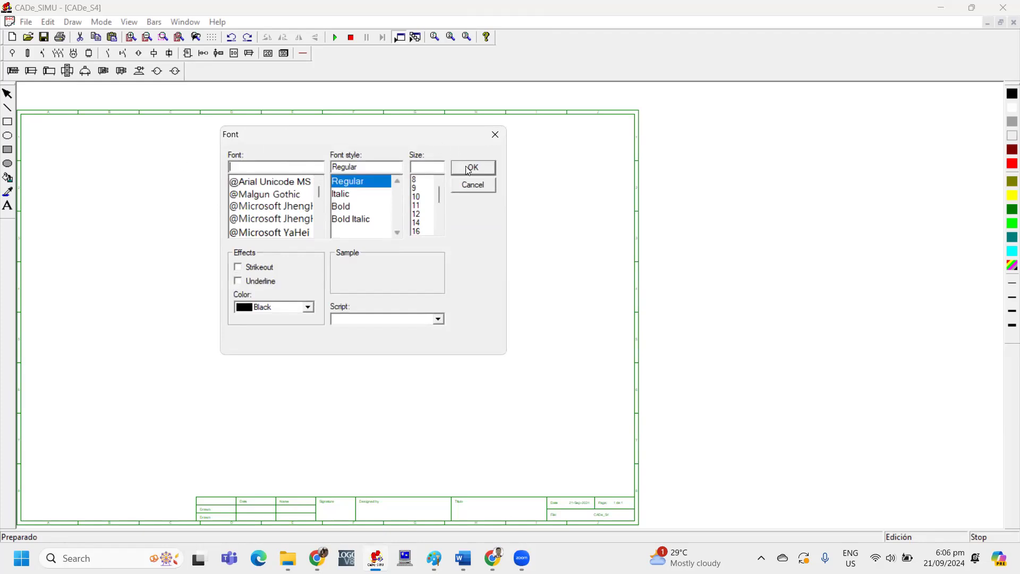
pyautogui.scroll(-1, 265, 216)
pyautogui.scroll(-6, 265, 215)
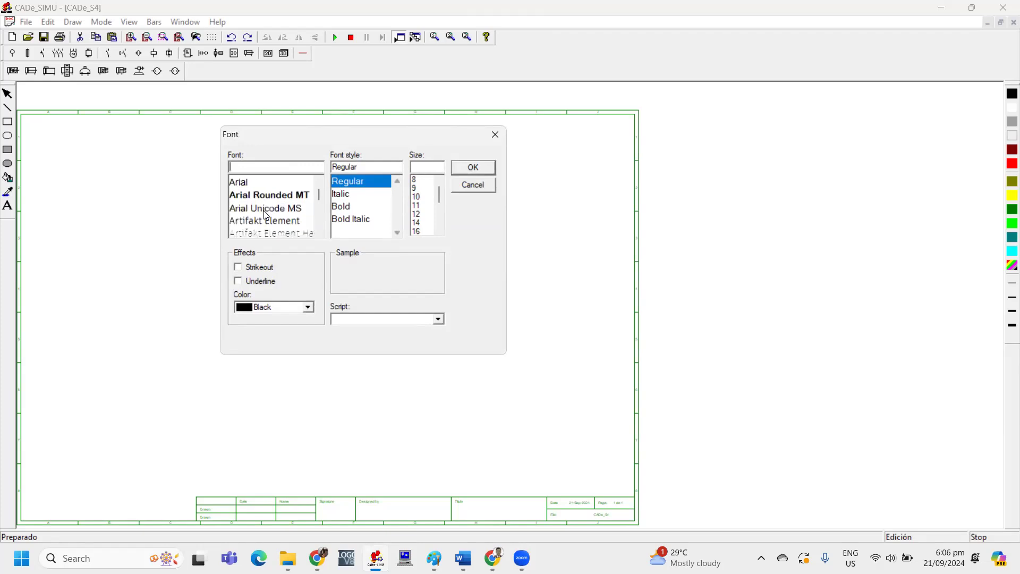
pyautogui.scroll(3, 266, 214)
pyautogui.scroll(-12, 266, 215)
pyautogui.scroll(-8, 265, 210)
pyautogui.scroll(10, 252, 208)
pyautogui.scroll(12, 293, 199)
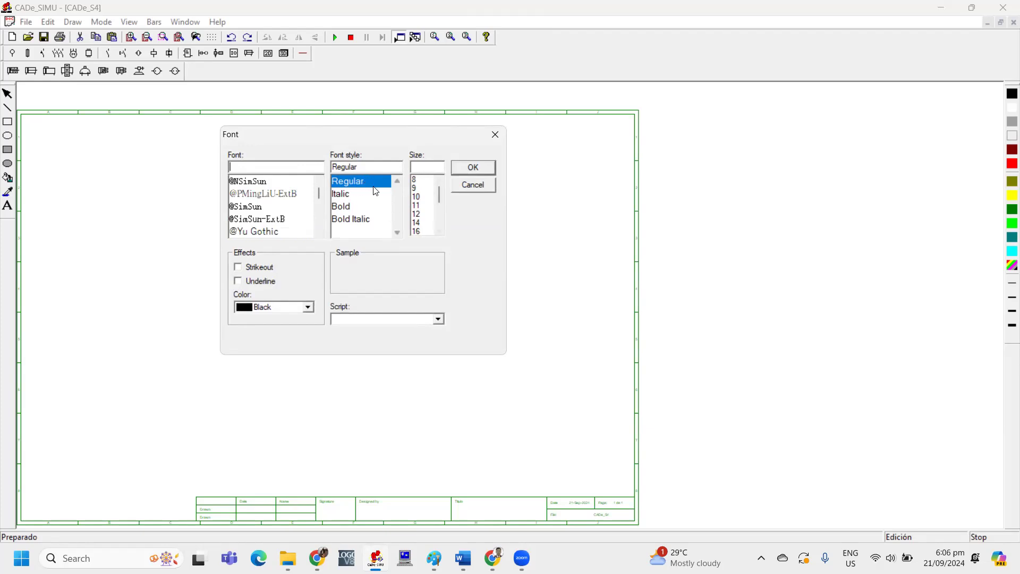
pyautogui.click(348, 209)
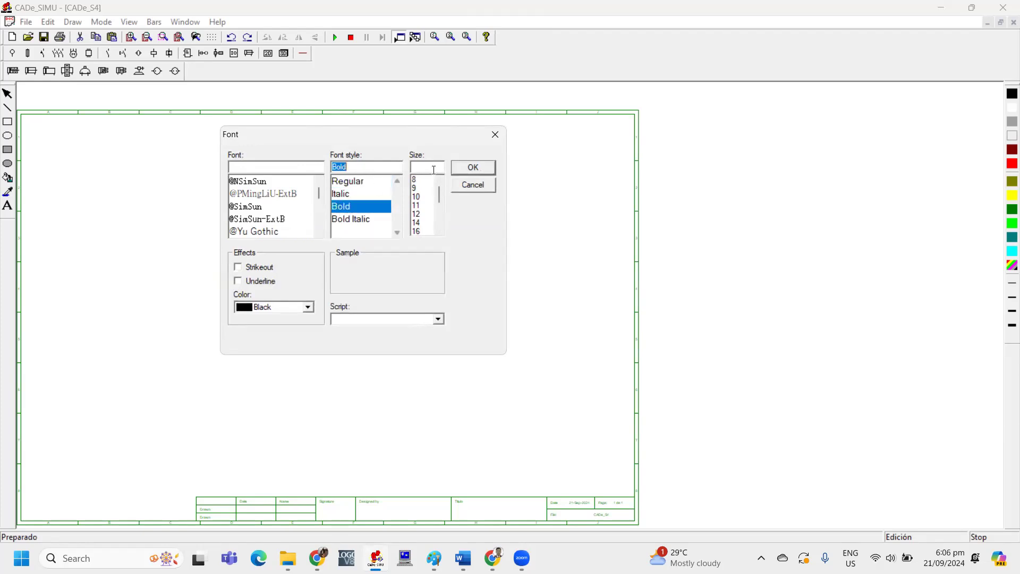
pyautogui.moveTo(438, 197)
pyautogui.mouseDown()
pyautogui.moveTo(437, 182)
pyautogui.moveTo(439, 207)
pyautogui.mouseUp()
pyautogui.scroll(-2, 422, 217)
pyautogui.click(423, 214)
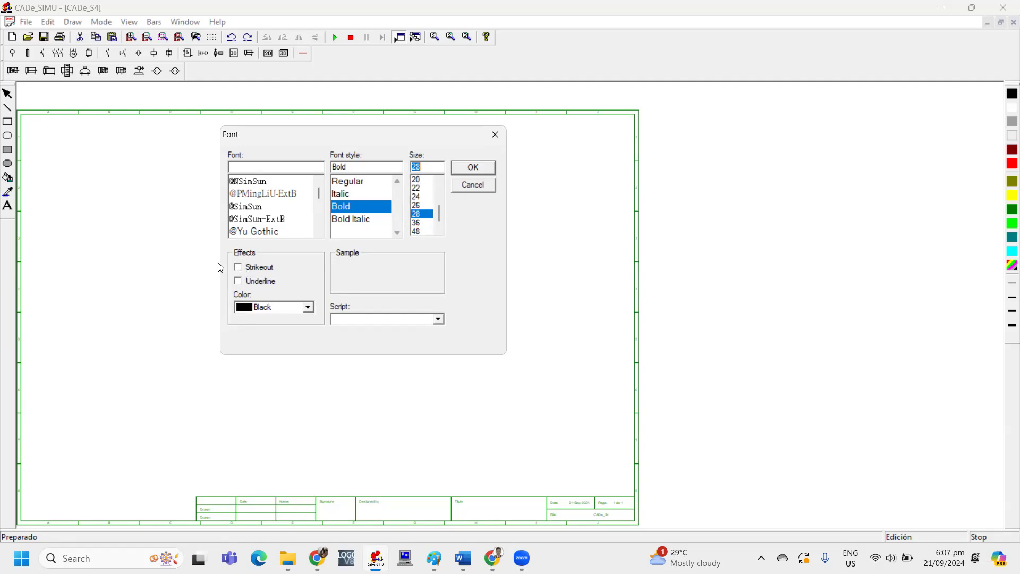
# Review the font colour choices, keep Black and apply the label's font settings
pyautogui.click(308, 308)
pyautogui.scroll(-2, 265, 372)
pyautogui.scroll(2, 264, 369)
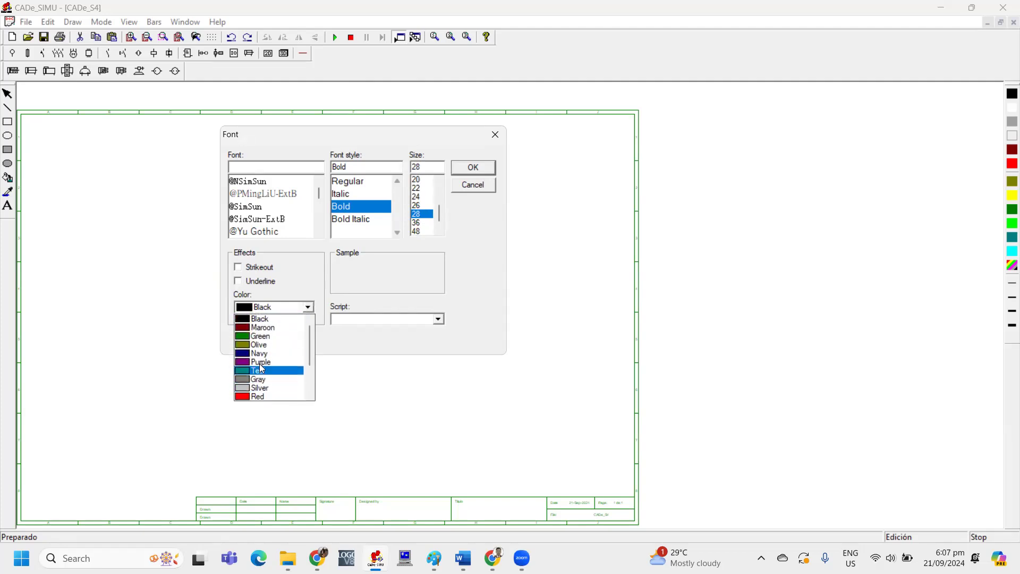
pyautogui.scroll(-2, 265, 367)
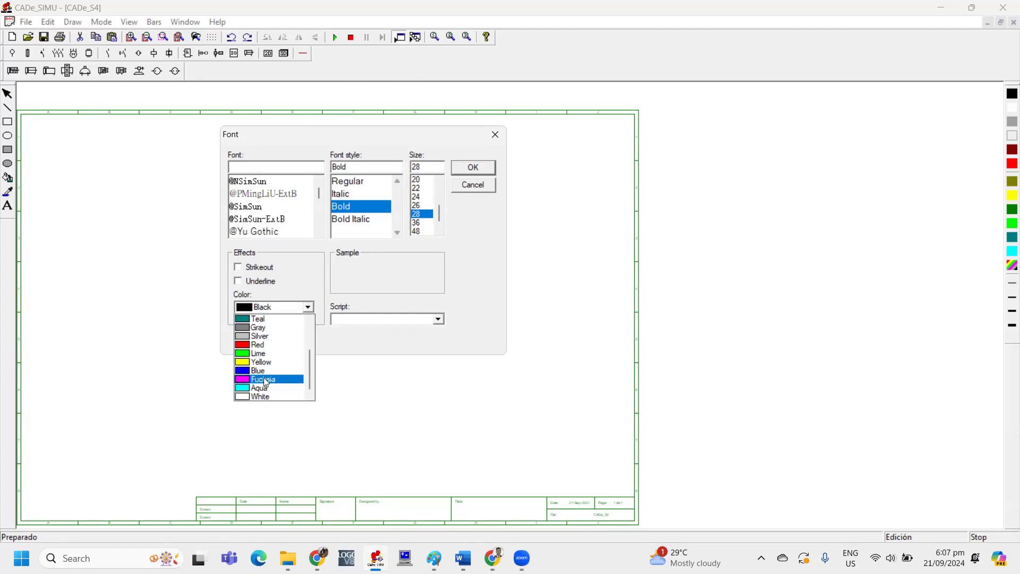
pyautogui.scroll(2, 271, 354)
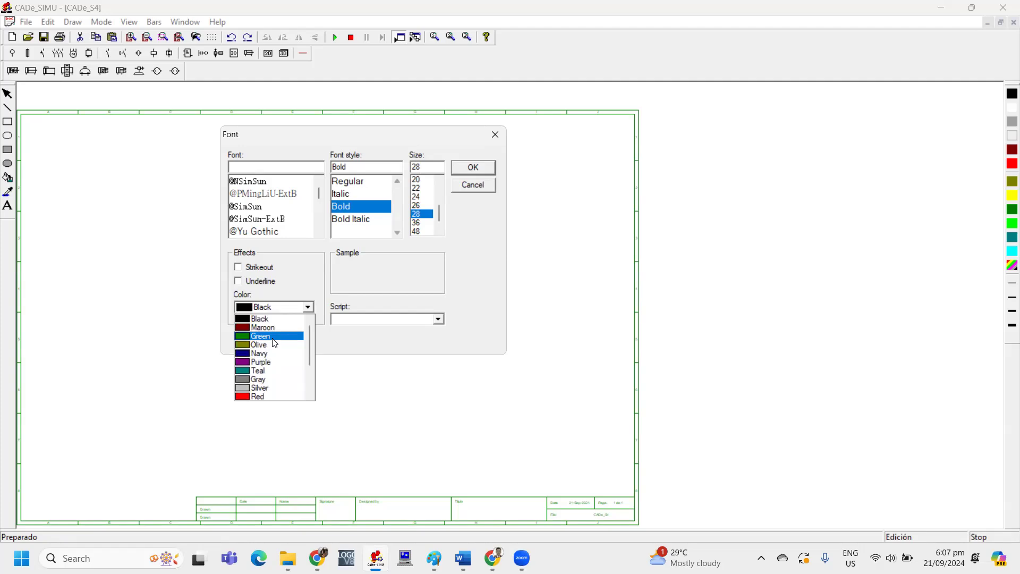
pyautogui.click(315, 249)
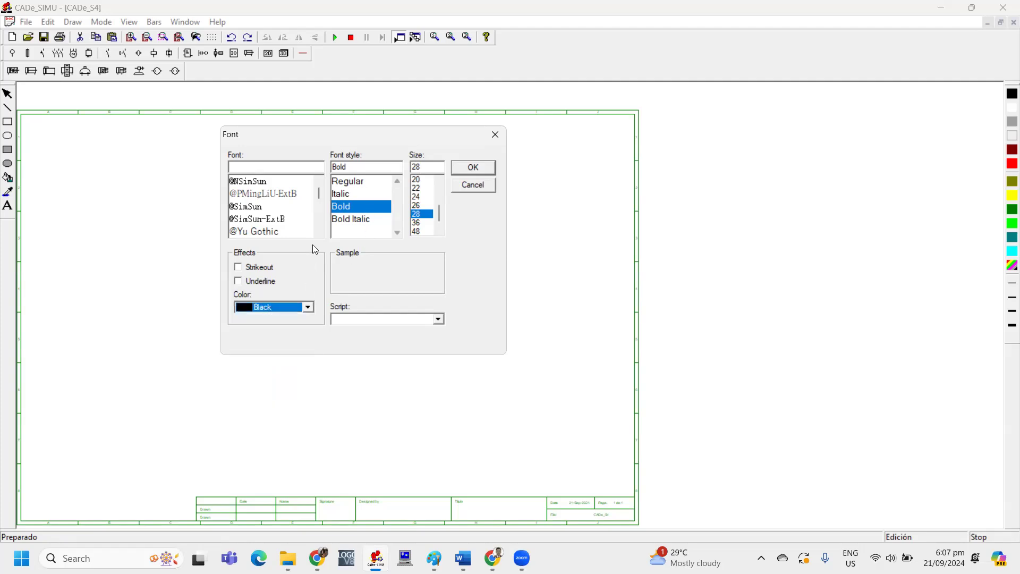
pyautogui.click(472, 168)
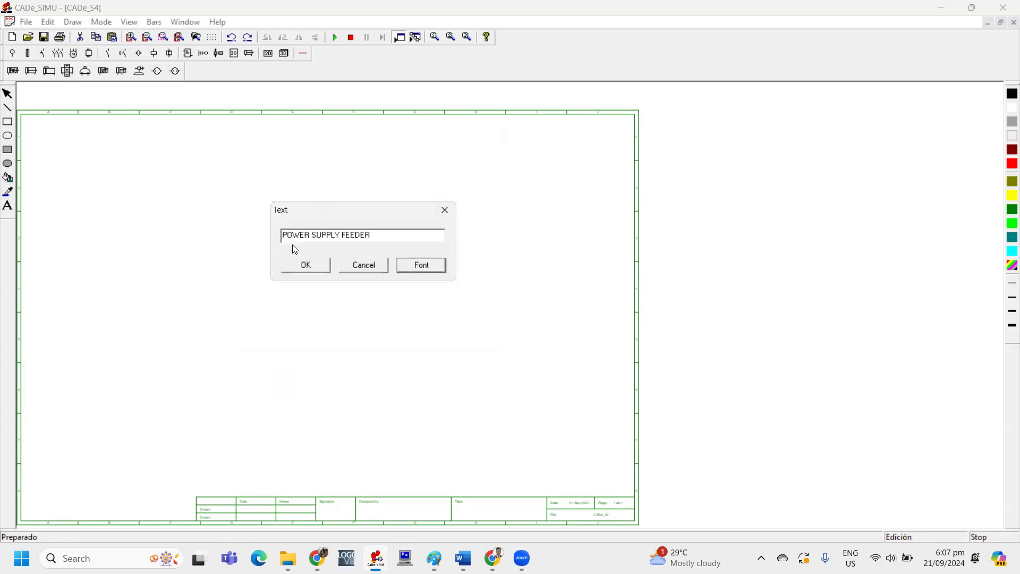
# Place the "POWER SUPPLY FEEDER" label on the sheet and move it slightly up and to the left
pyautogui.click(317, 270)
pyautogui.click(251, 201)
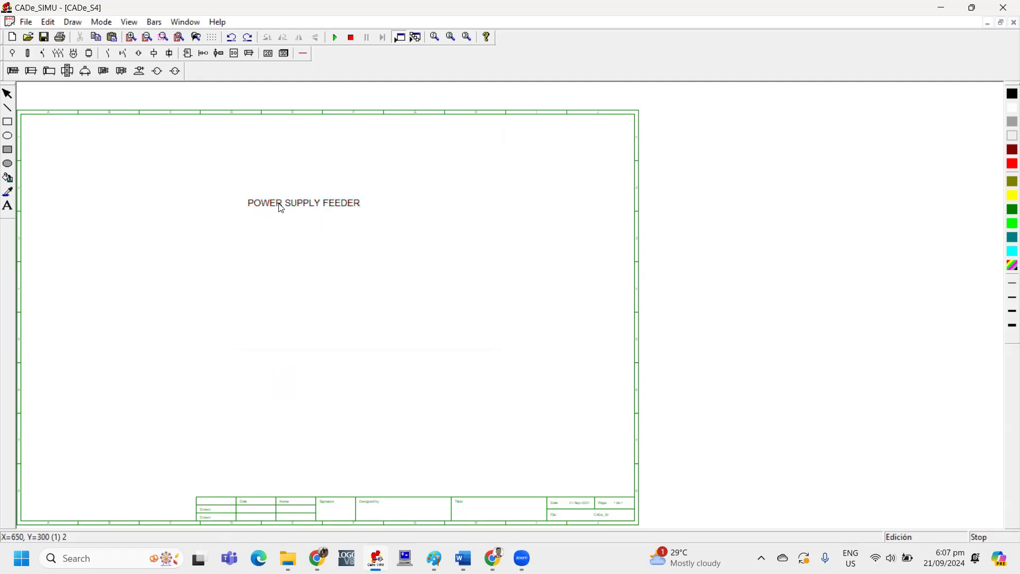
pyautogui.moveTo(281, 208); pyautogui.dragTo(240, 177)
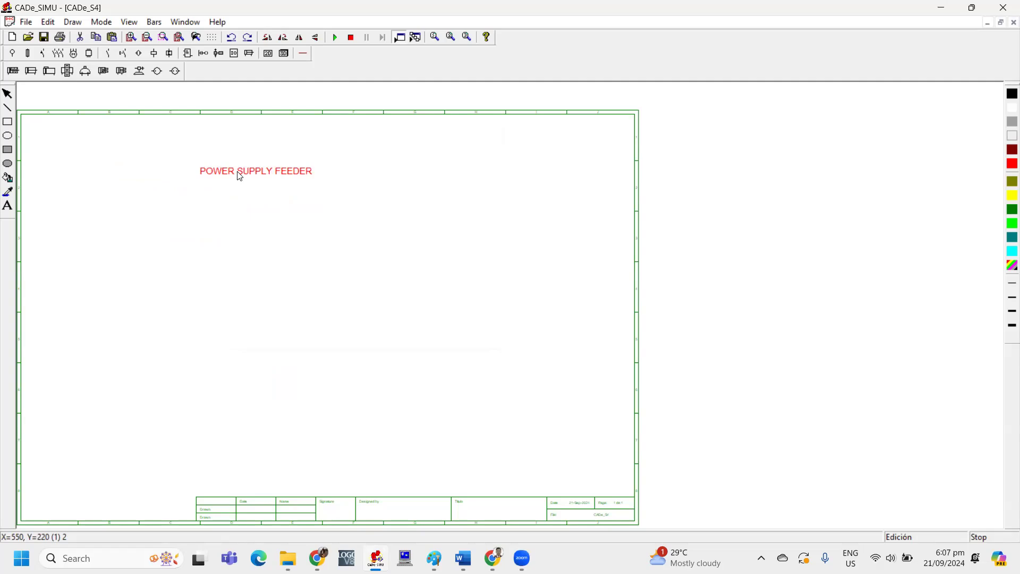
# Reduce the "POWER SUPPLY FEEDER" label's font size to 14, keeping it bold
pyautogui.doubleClick(240, 176)
pyautogui.click(578, 300)
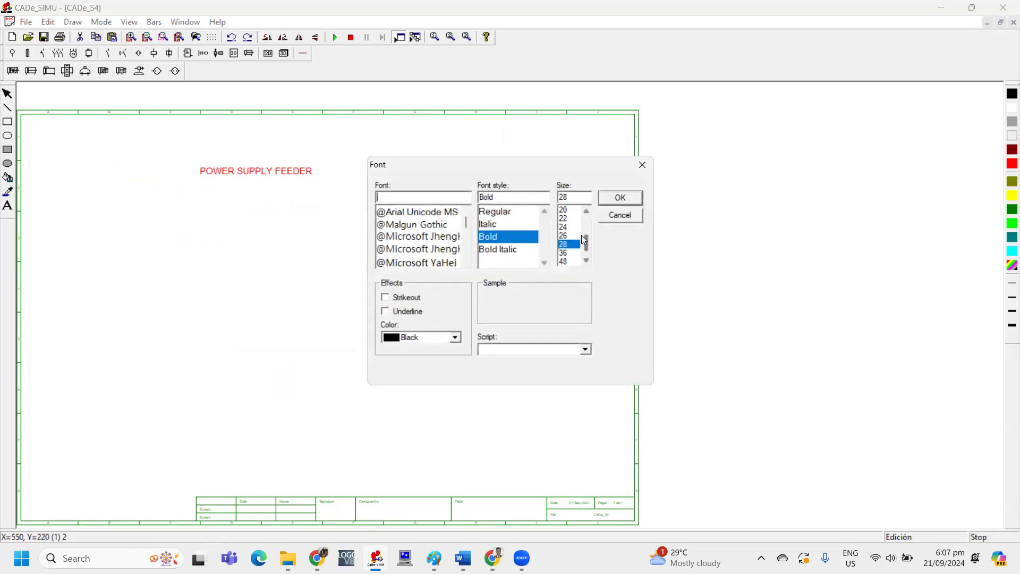
pyautogui.click(583, 225)
pyautogui.click(572, 245)
pyautogui.click(621, 199)
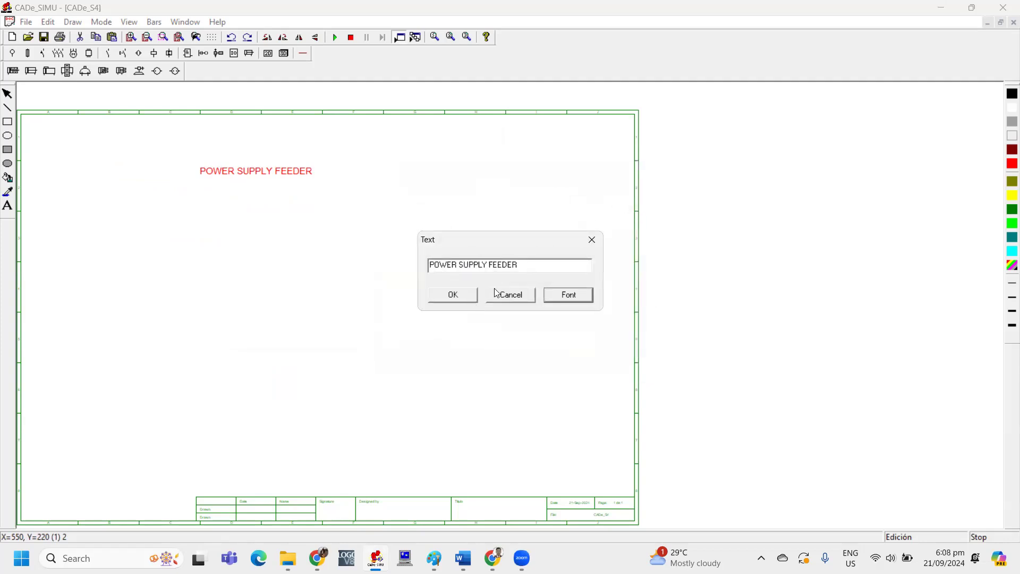
pyautogui.click(561, 294)
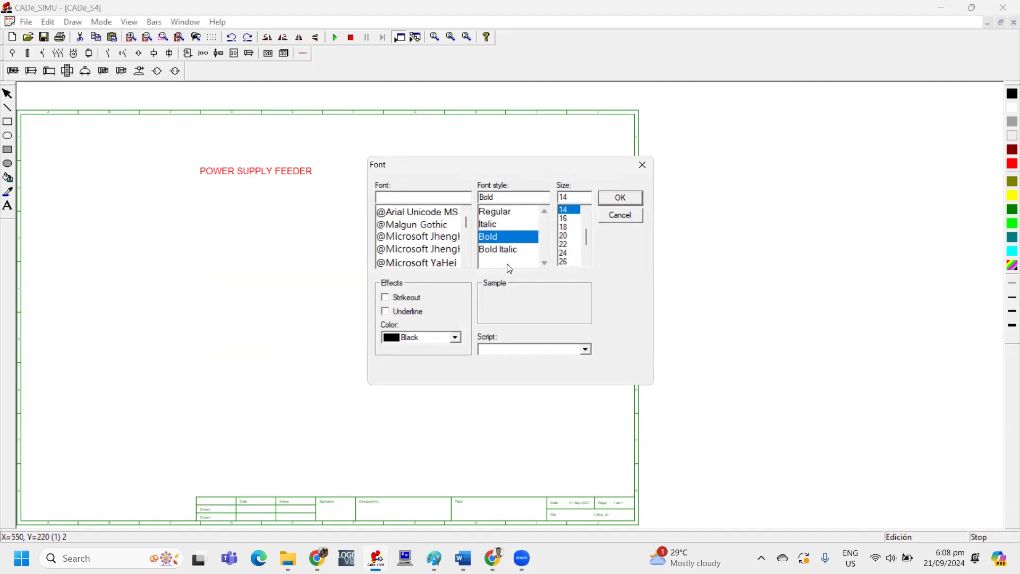
pyautogui.click(622, 202)
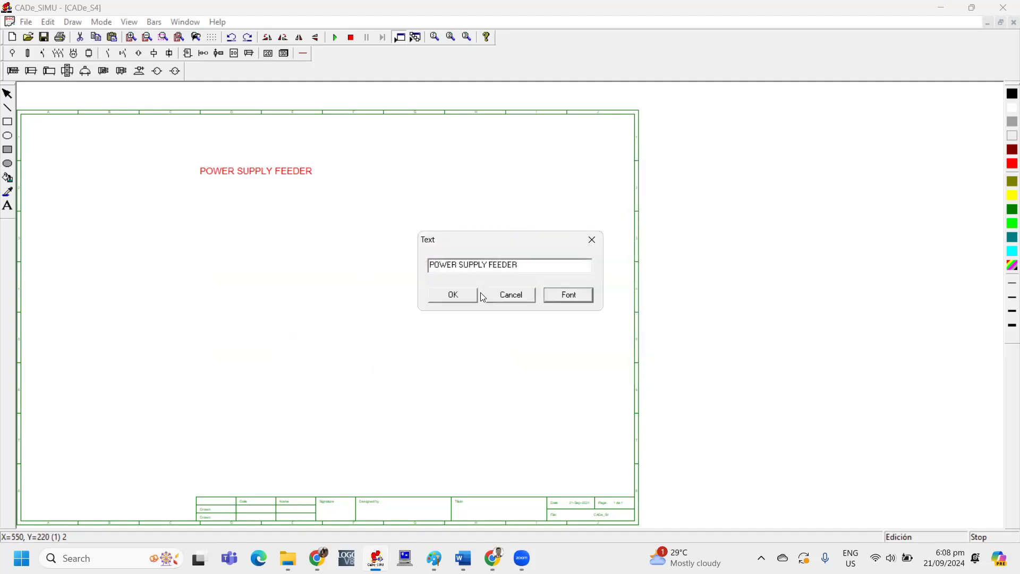
pyautogui.click(453, 295)
pyautogui.click(223, 188)
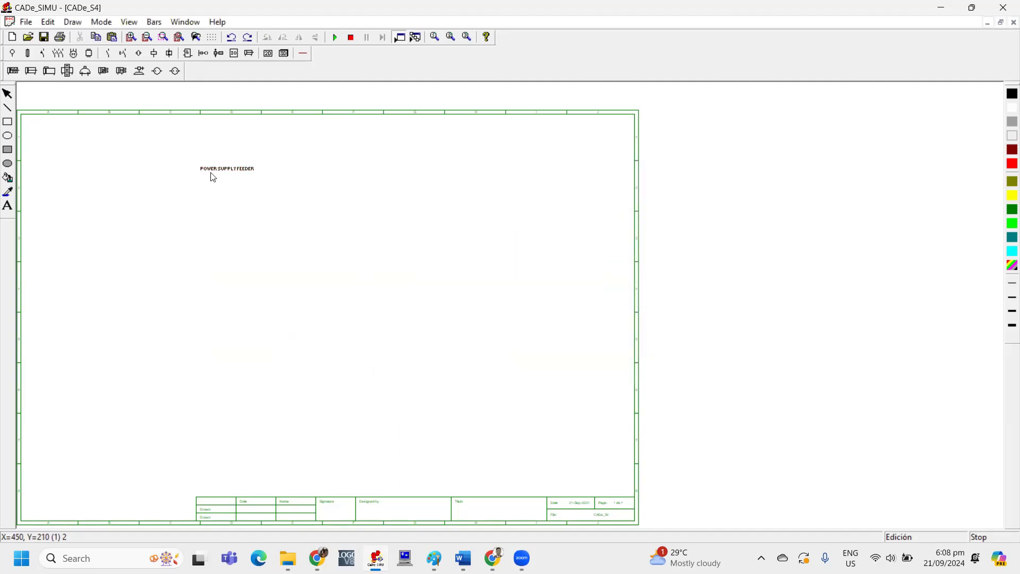
# Choose blue from the basic colours as the colour for new drawing objects
pyautogui.scroll(3, 214, 167)
pyautogui.scroll(-1, 343, 234)
pyautogui.scroll(1, 346, 243)
pyautogui.scroll(-2, 458, 283)
pyautogui.scroll(1, 316, 190)
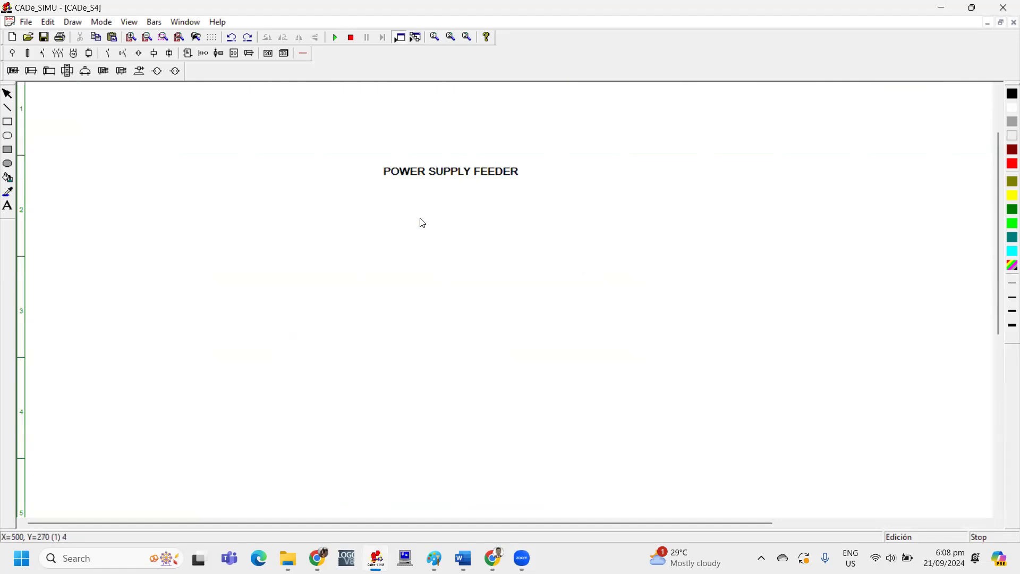
pyautogui.scroll(-1, 423, 223)
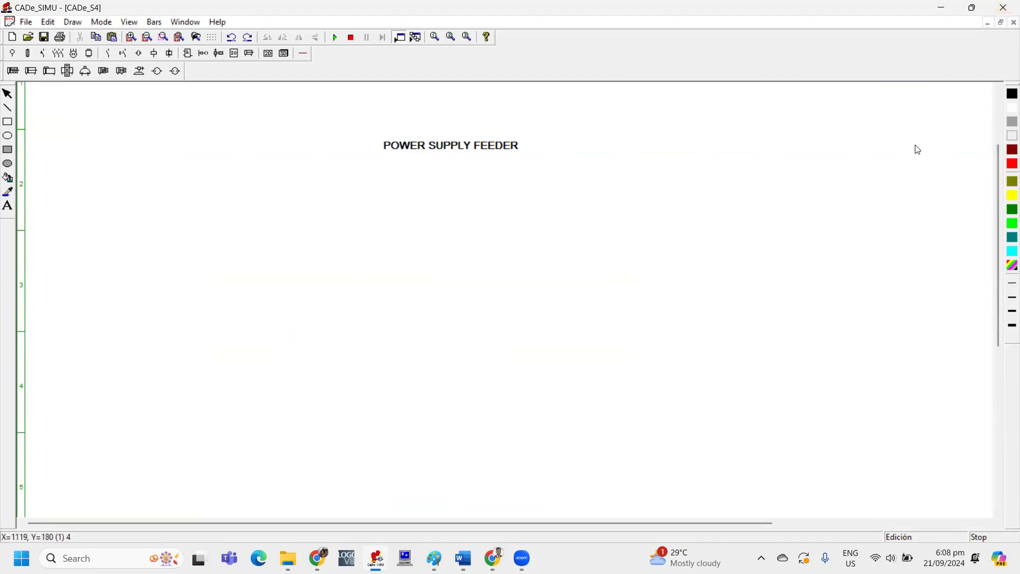
pyautogui.click(1012, 266)
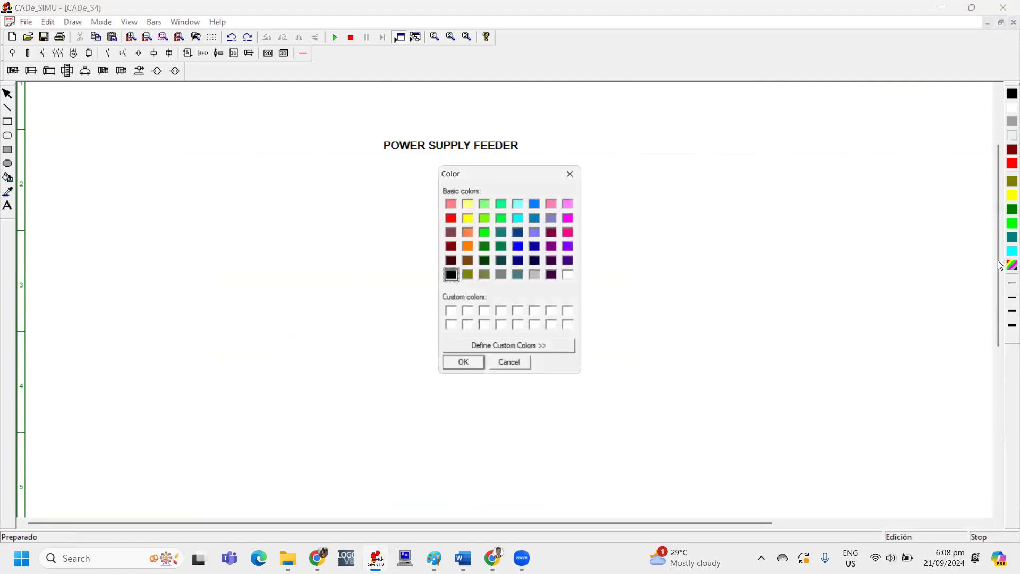
pyautogui.click(519, 246)
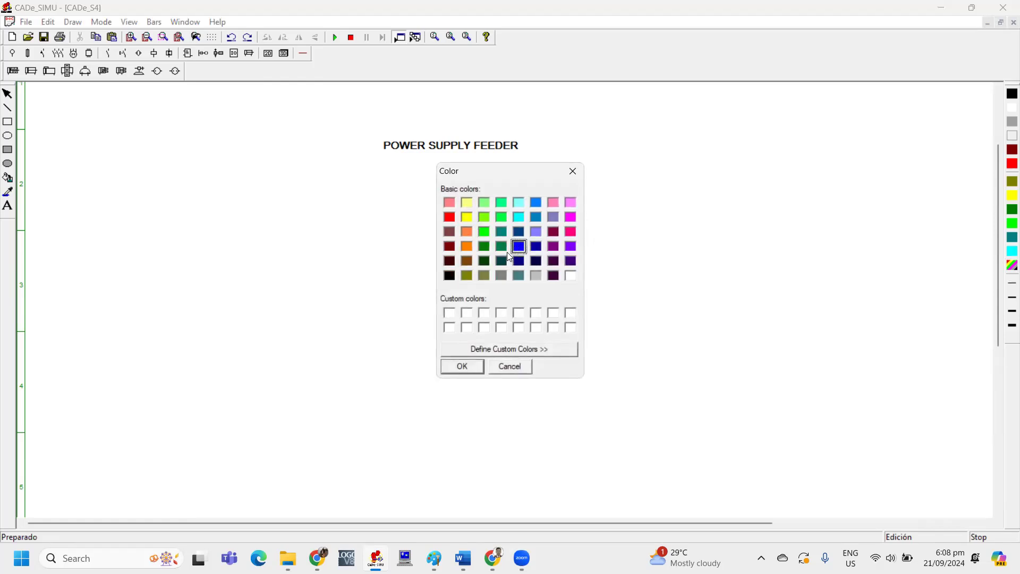
pyautogui.click(462, 367)
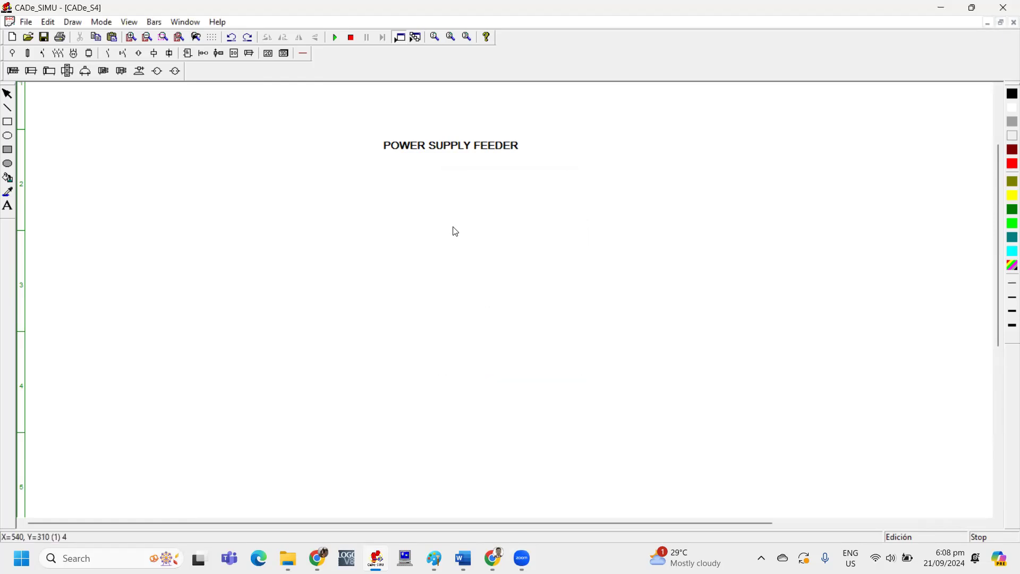
# Start a second text label reading "460VAC, 3 PH"
pyautogui.click(8, 207)
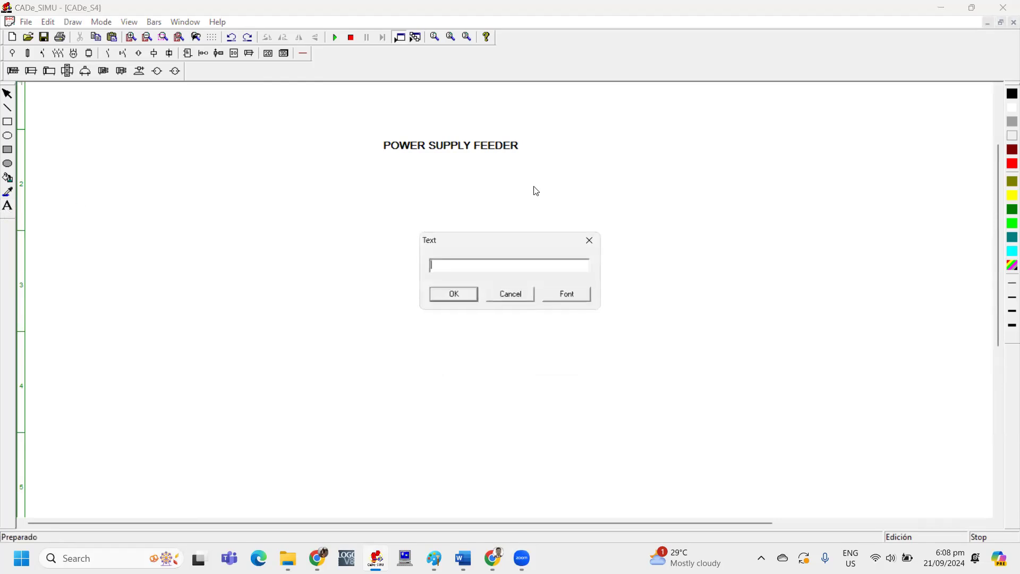
pyautogui.write('460VAC')
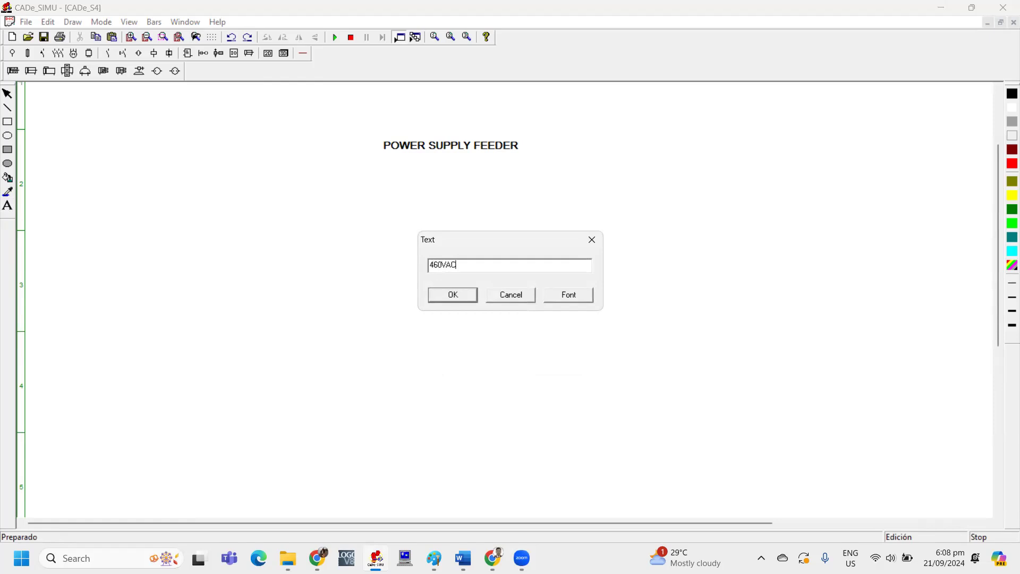
pyautogui.write(', 3PH')
pyautogui.click(465, 264)
# Set the "460VAC, 3 PH" label's font size to 9 and place it below the end of the title
pyautogui.click(559, 296)
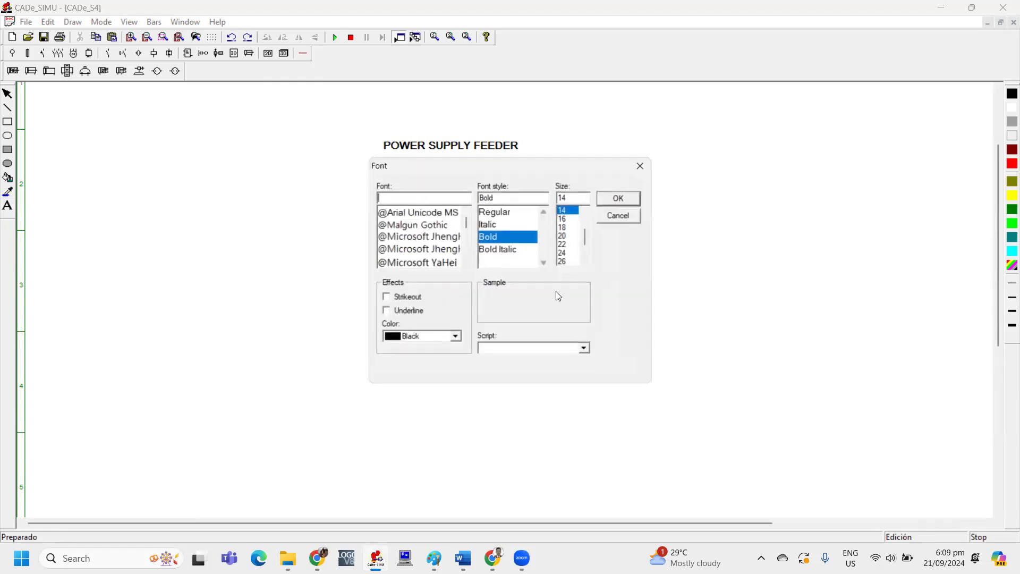
pyautogui.moveTo(586, 231); pyautogui.dragTo(586, 221)
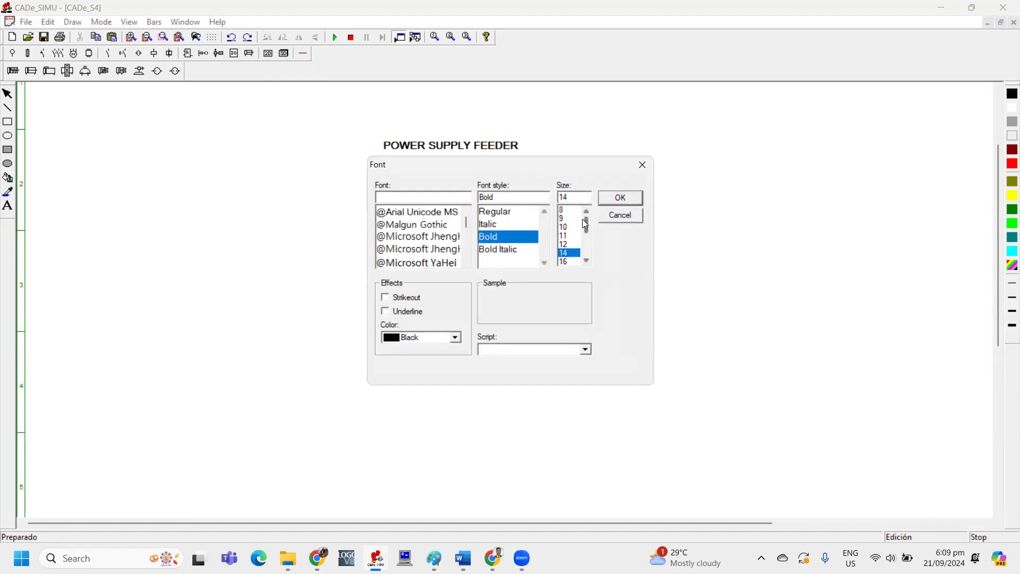
pyautogui.click(567, 218)
pyautogui.click(609, 199)
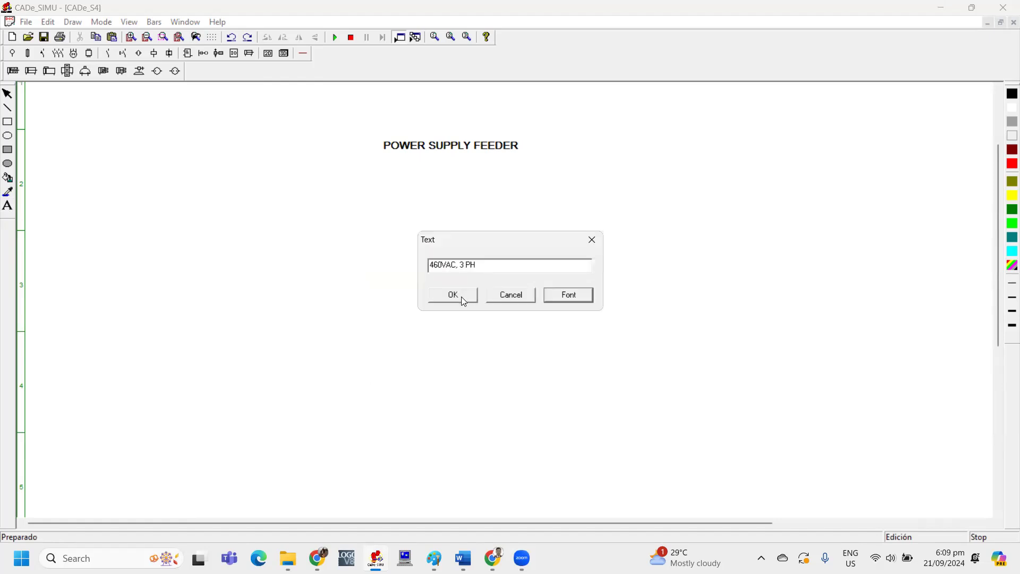
pyautogui.click(463, 301)
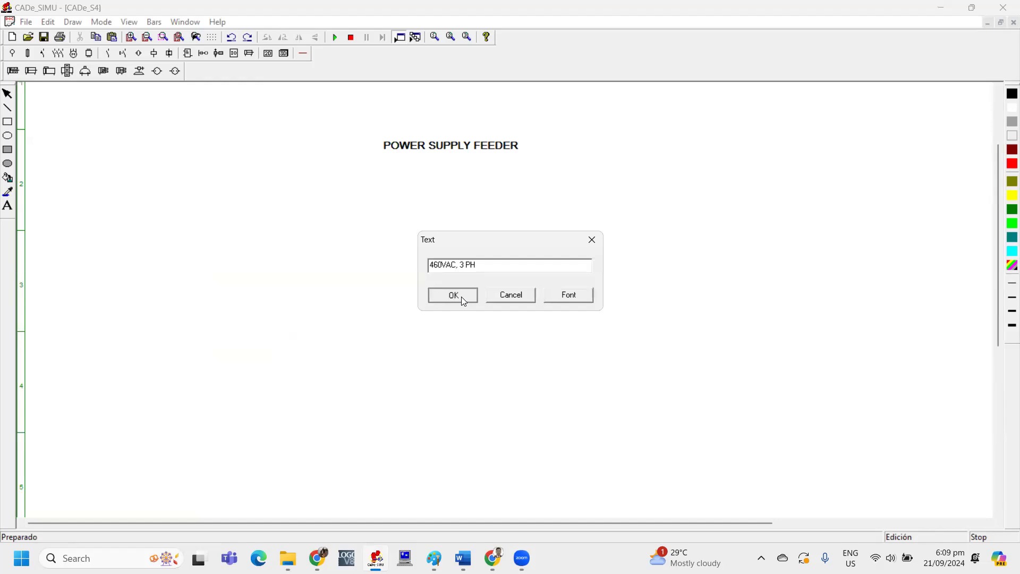
pyautogui.click(487, 191)
pyautogui.click(530, 207)
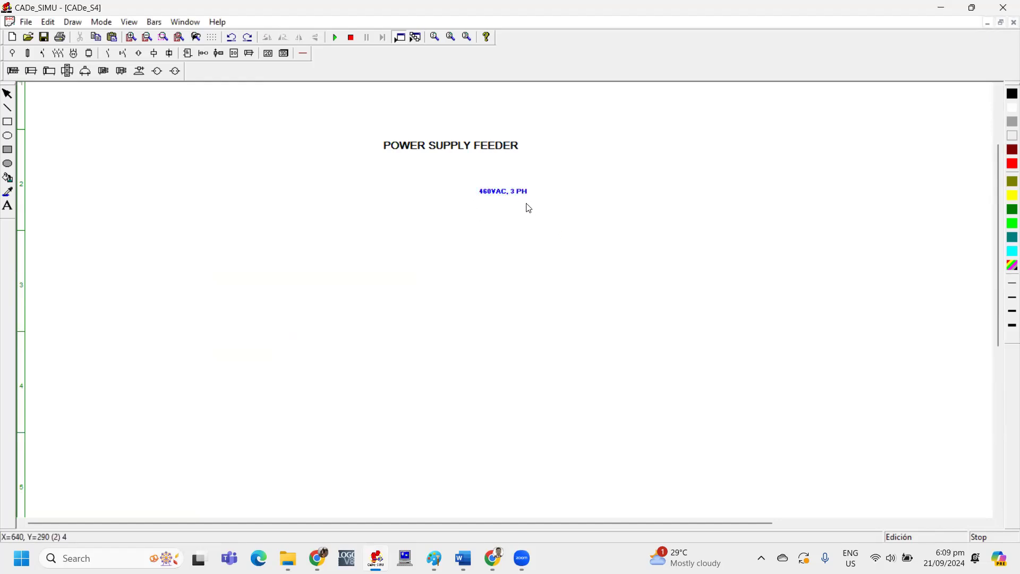
# Increase the "460VAC, 3 PH" label's font size to 11
pyautogui.doubleClick(498, 195)
pyautogui.click(565, 300)
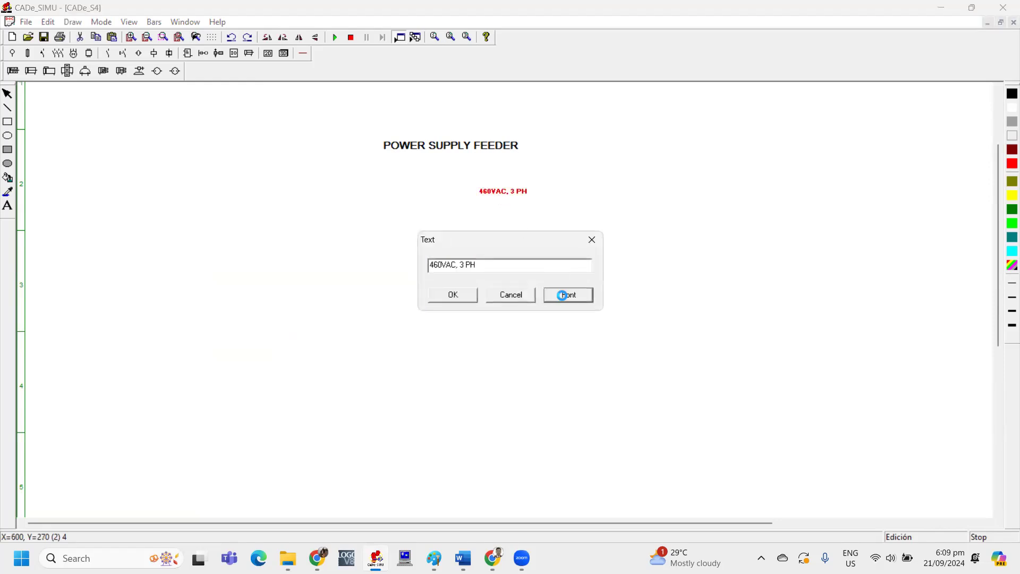
pyautogui.click(573, 226)
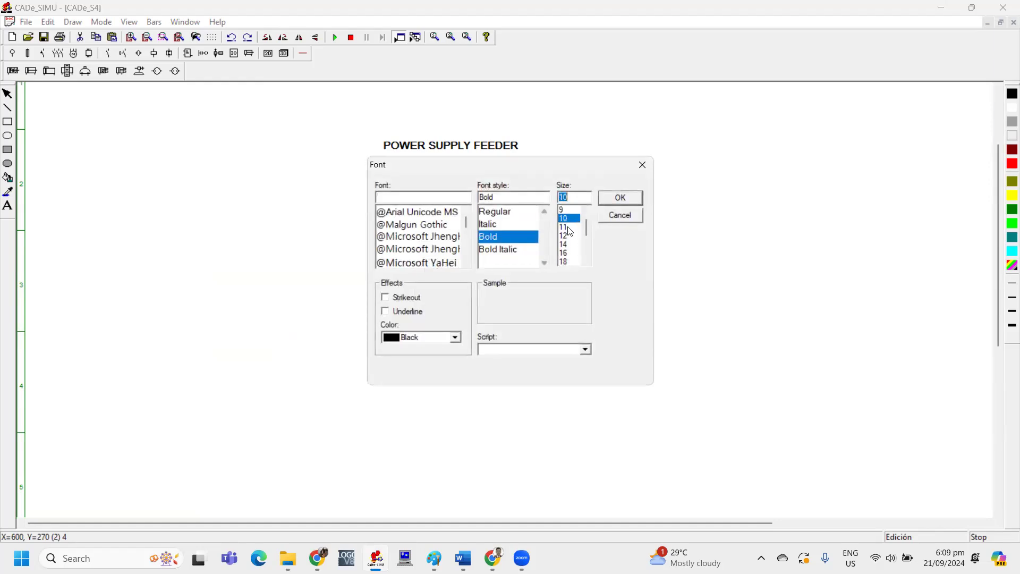
pyautogui.click(621, 197)
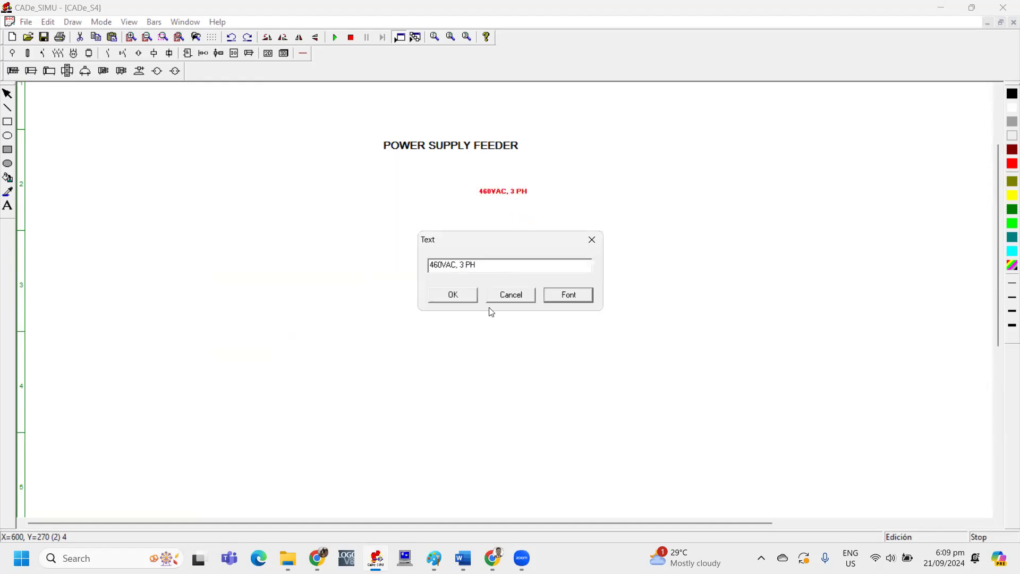
pyautogui.click(455, 293)
pyautogui.click(543, 196)
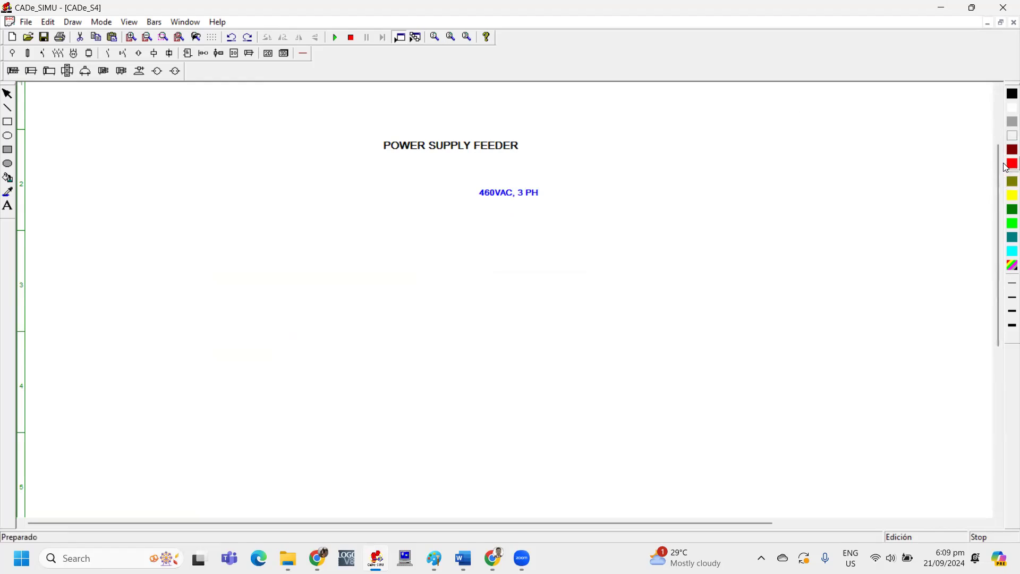
# Start a new text label reading "DICONNECT FUSE"
pyautogui.click(10, 209)
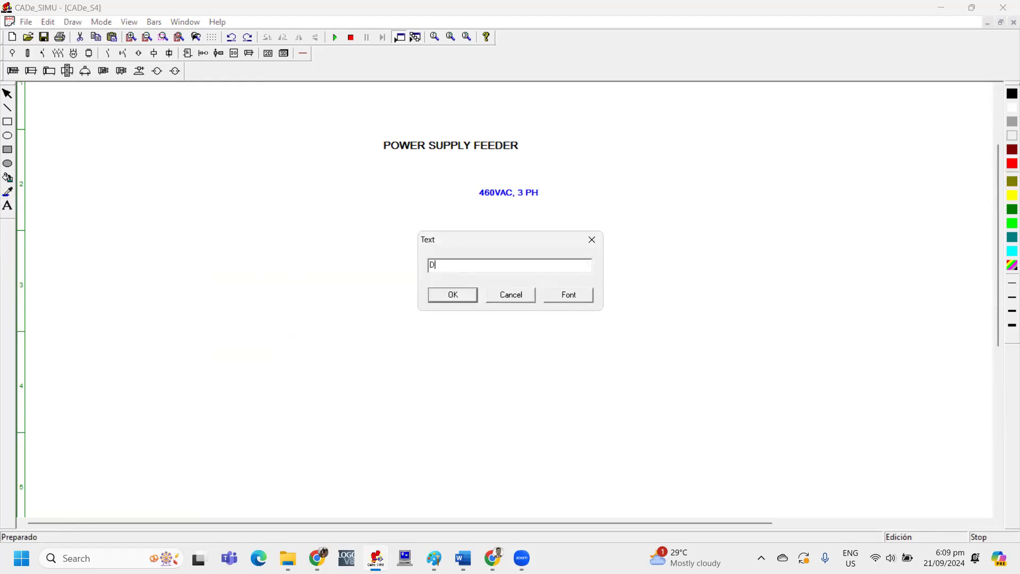
pyautogui.write('DICONNECCT')
pyautogui.press('BackSpace')
pyautogui.press('BackSpace')
pyautogui.press('BackSpace')
pyautogui.press('BackSpace')
pyautogui.press('BackSpace')
pyautogui.write('FUSE')
# Set the "DICONNECT FUSE" label's font to size 14 and red, and place it below the supply label, aligned with the title's start
pyautogui.click(559, 294)
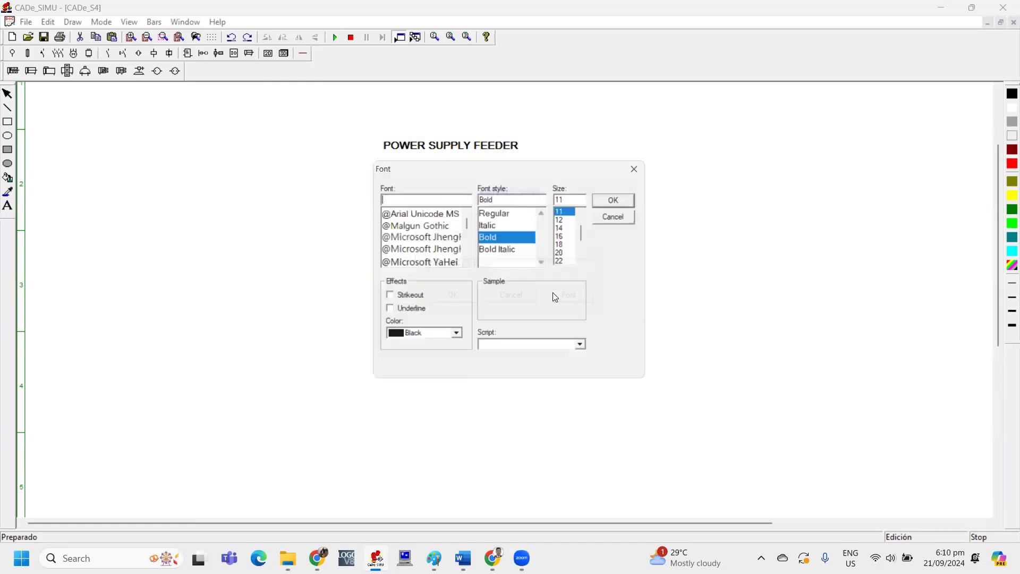
pyautogui.click(565, 227)
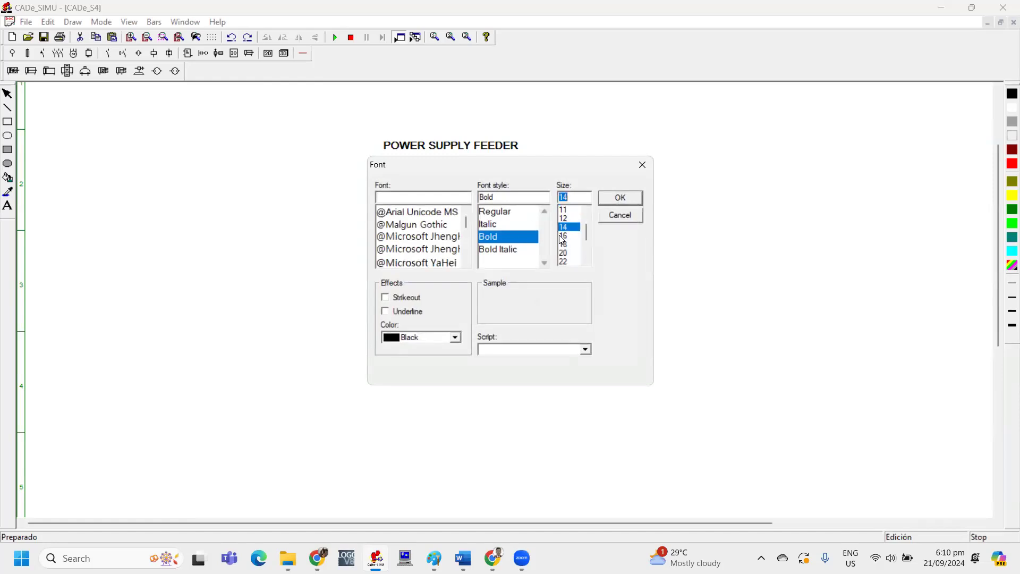
pyautogui.click(620, 203)
pyautogui.click(456, 338)
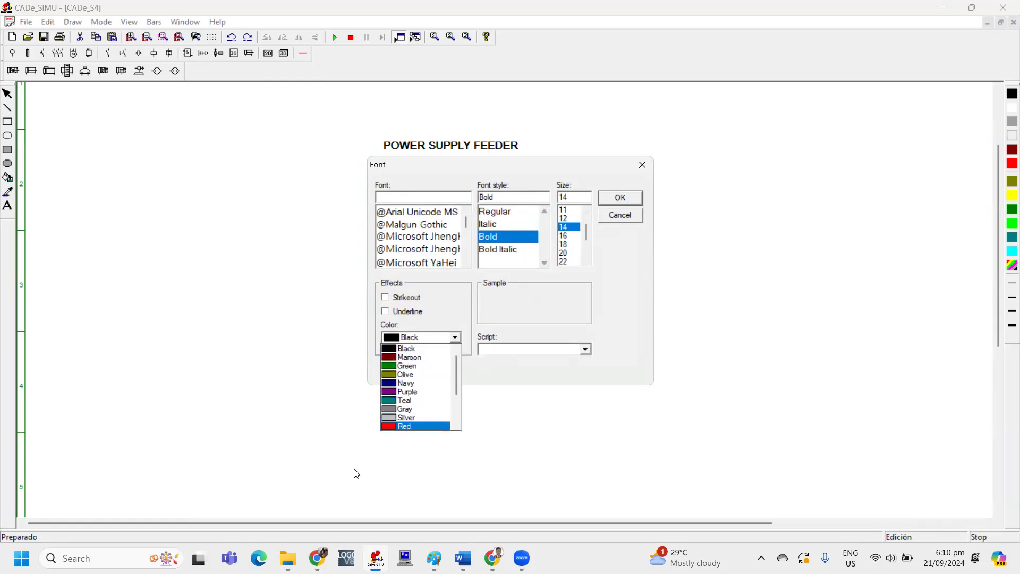
pyautogui.click(411, 427)
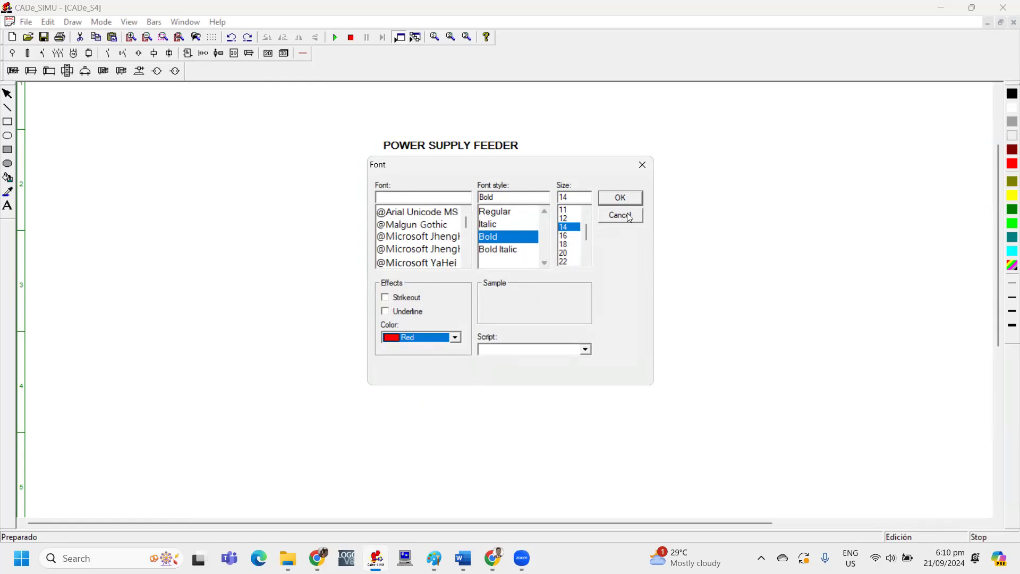
pyautogui.click(621, 199)
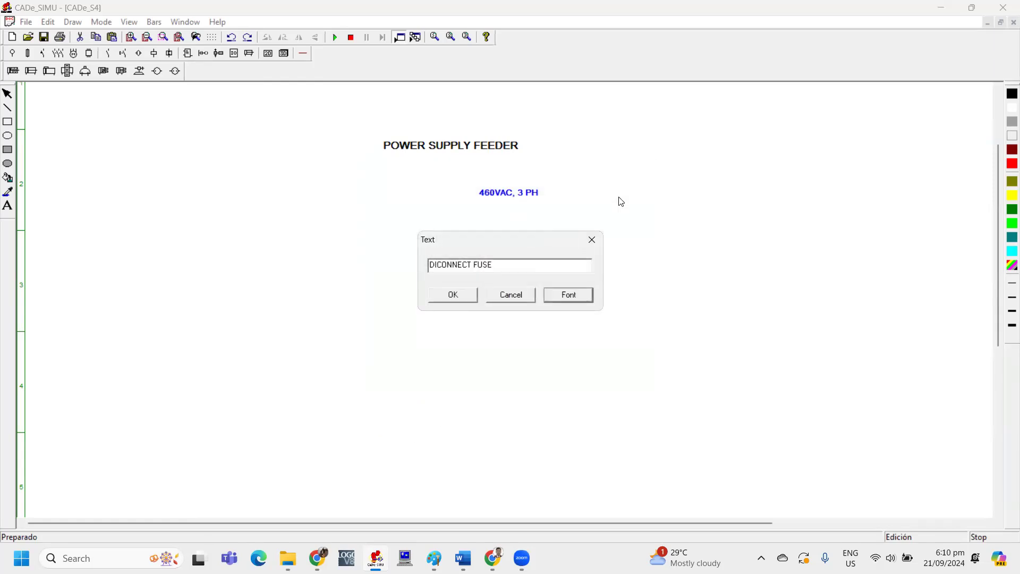
pyautogui.click(458, 295)
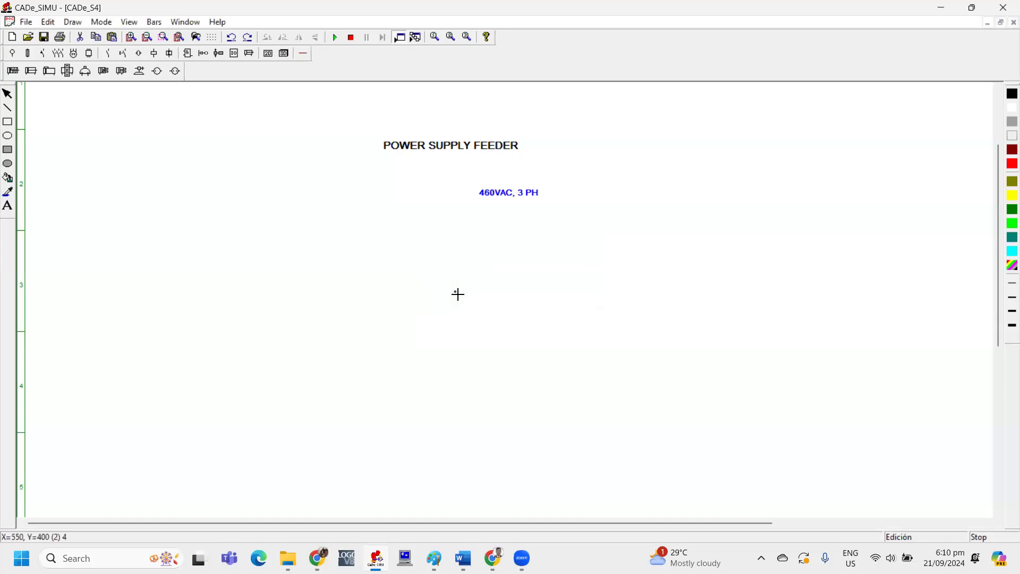
pyautogui.click(374, 248)
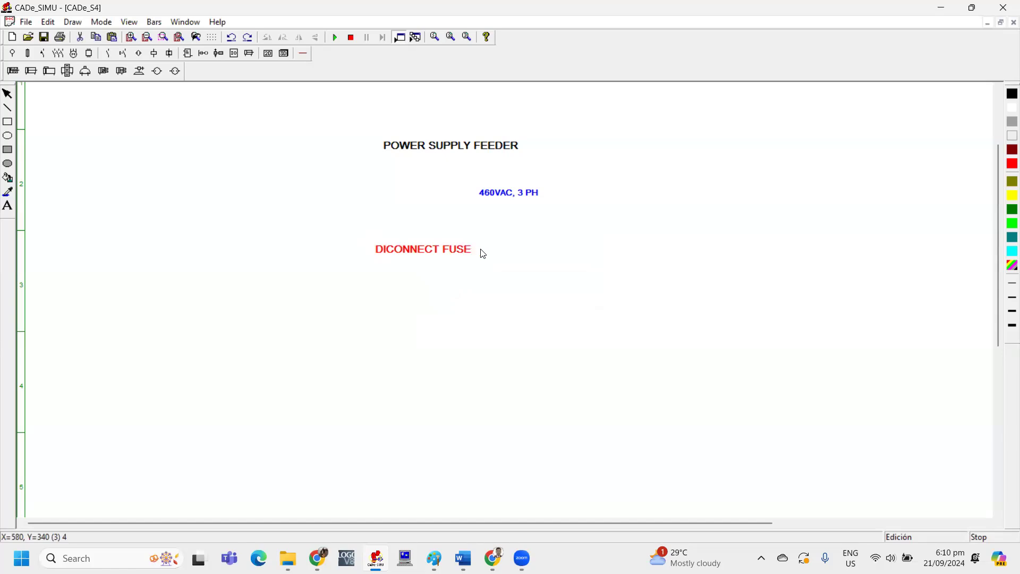
pyautogui.moveTo(418, 245)
pyautogui.mouseDown()
pyautogui.moveTo(439, 244)
pyautogui.moveTo(425, 245)
pyautogui.mouseUp()
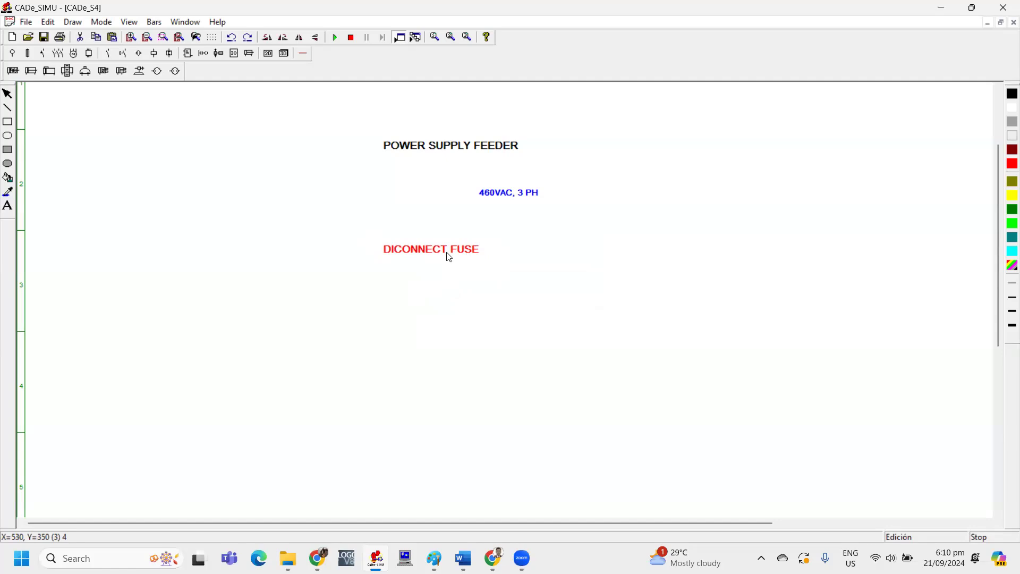
# Set the placed "DICONNECT FUSE" label's font colour to black
pyautogui.doubleClick(450, 256)
pyautogui.click(565, 294)
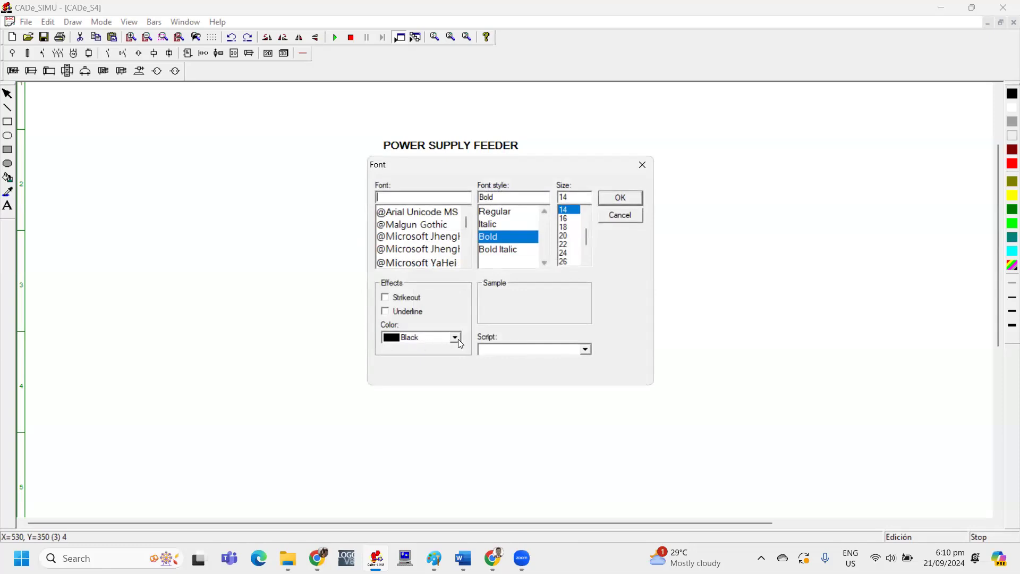
pyautogui.click(455, 337)
pyautogui.click(403, 350)
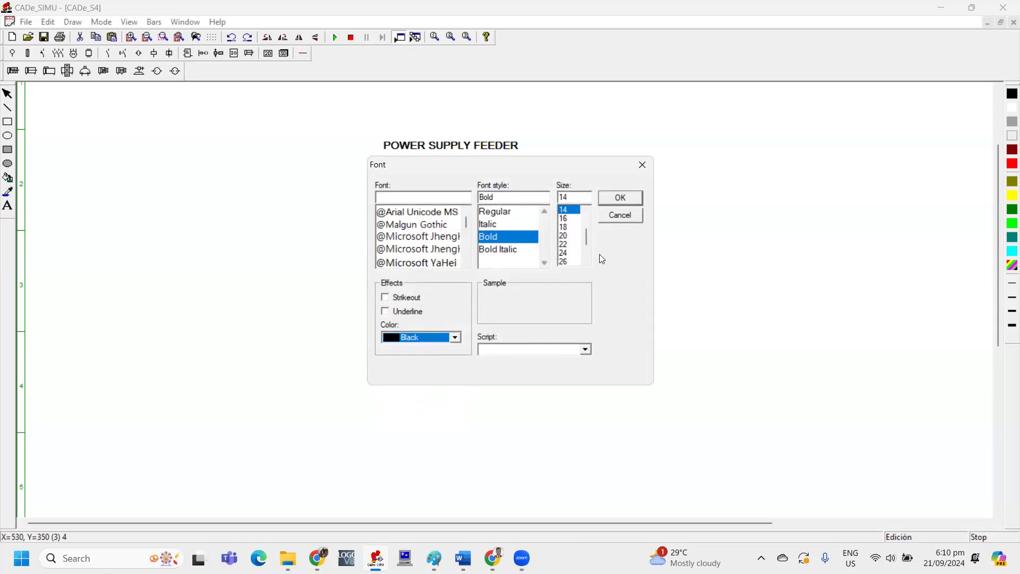
pyautogui.click(620, 198)
pyautogui.click(461, 295)
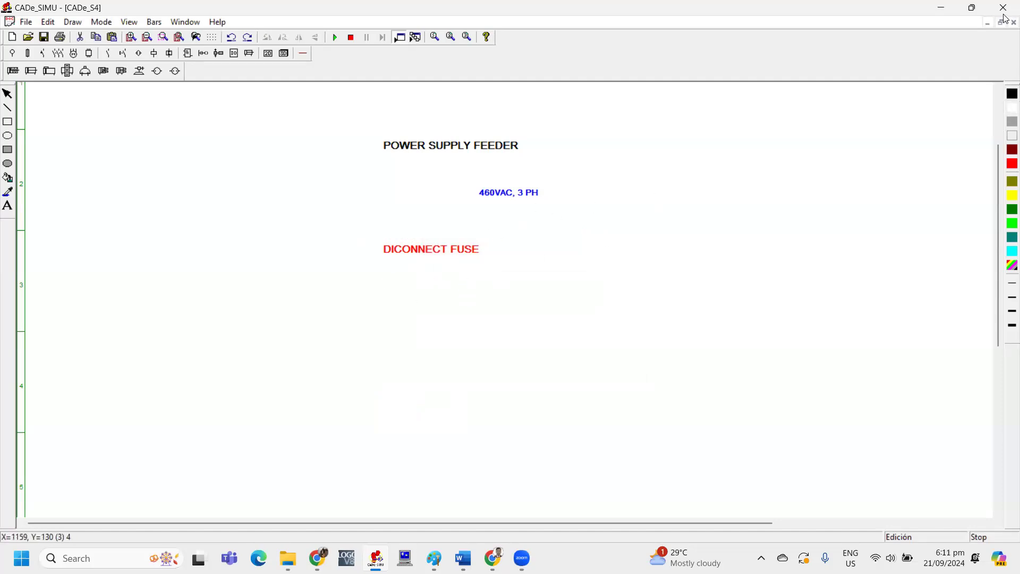
# Add a new "DICONNECT FUSE" label directly below the existing one and delete the older upper label
pyautogui.click(7, 205)
pyautogui.click(296, 239)
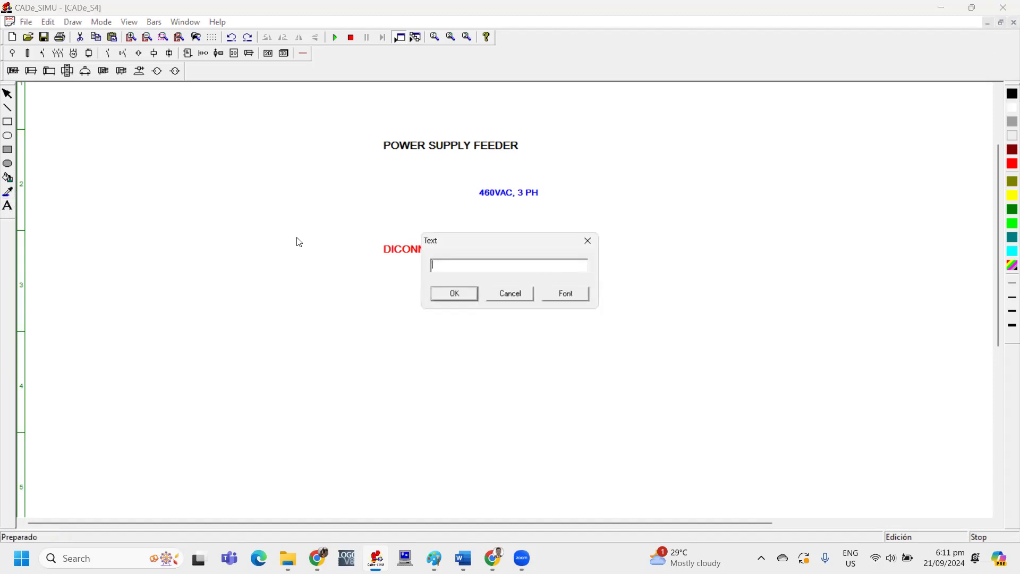
pyautogui.write('DICON')
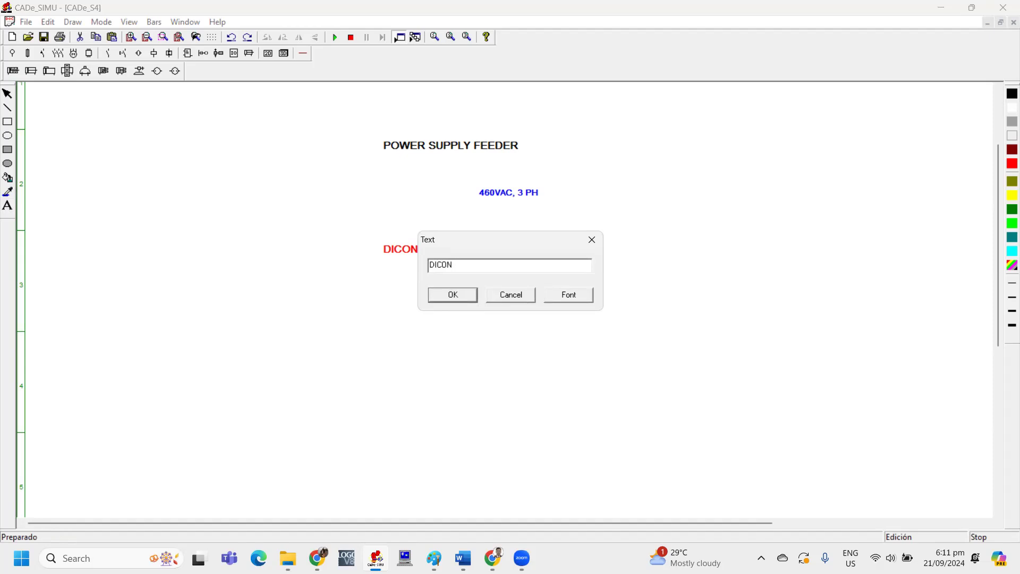
pyautogui.write('NE')
pyautogui.press('BackSpace')
pyautogui.write('NECT FUSE')
pyautogui.click(449, 293)
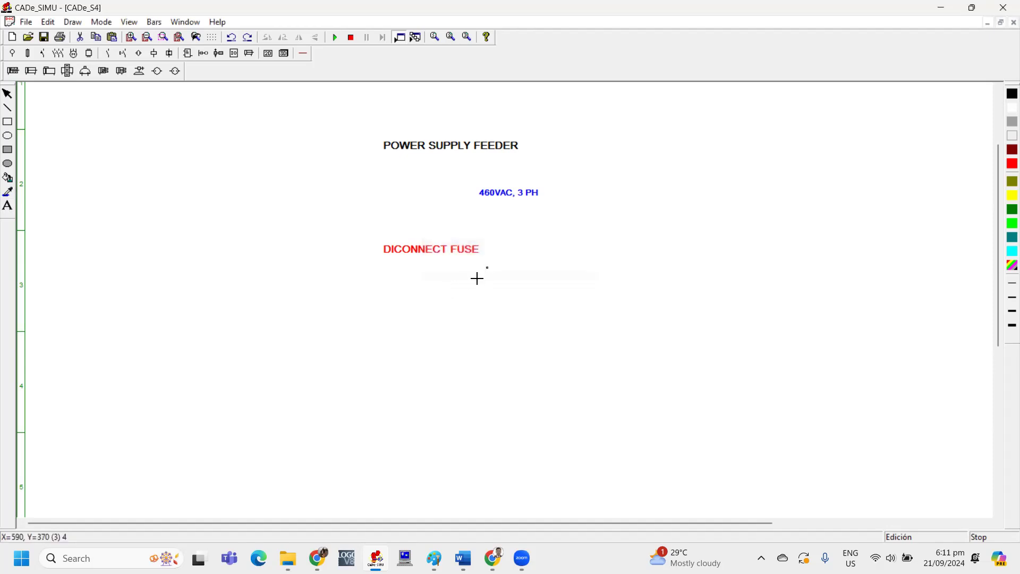
pyautogui.click(384, 278)
pyautogui.moveTo(400, 279); pyautogui.dragTo(401, 275)
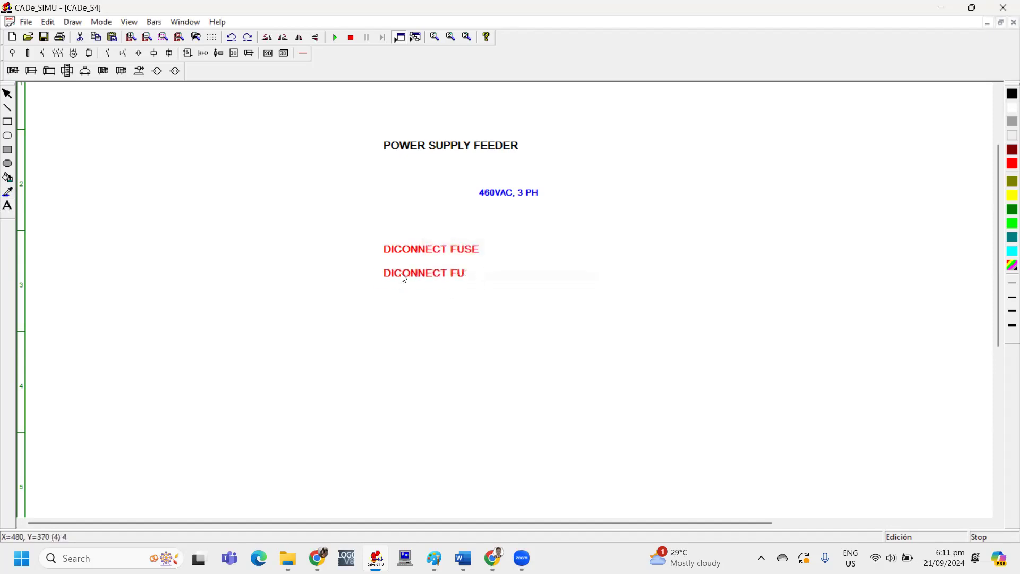
pyautogui.click(415, 253)
pyautogui.press('Delete')
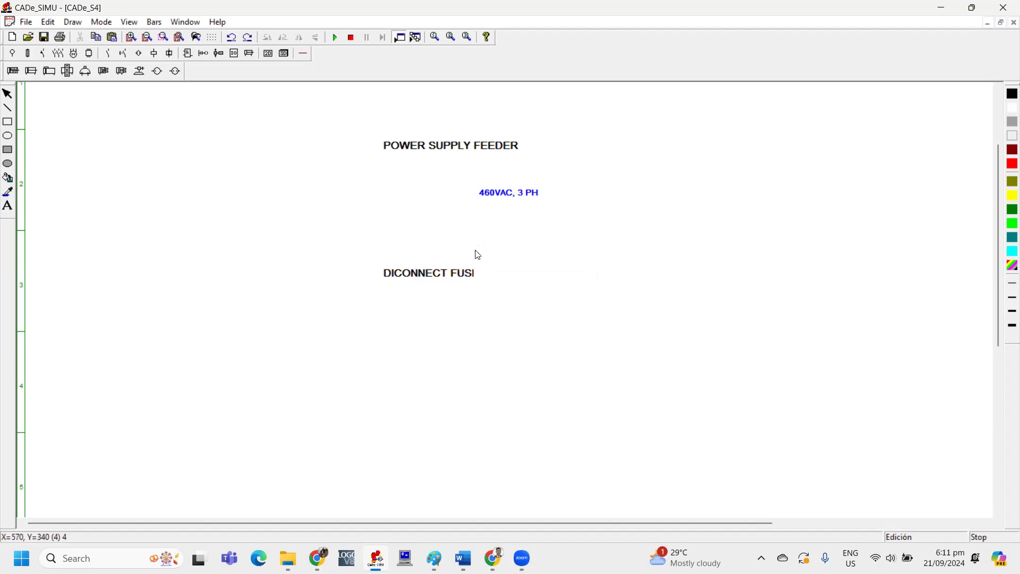
# Move the "DICONNECT FUSE" label up slightly and the "460VAC, 3 PH" label to just below and beyond the title's end
pyautogui.moveTo(423, 275); pyautogui.dragTo(424, 266)
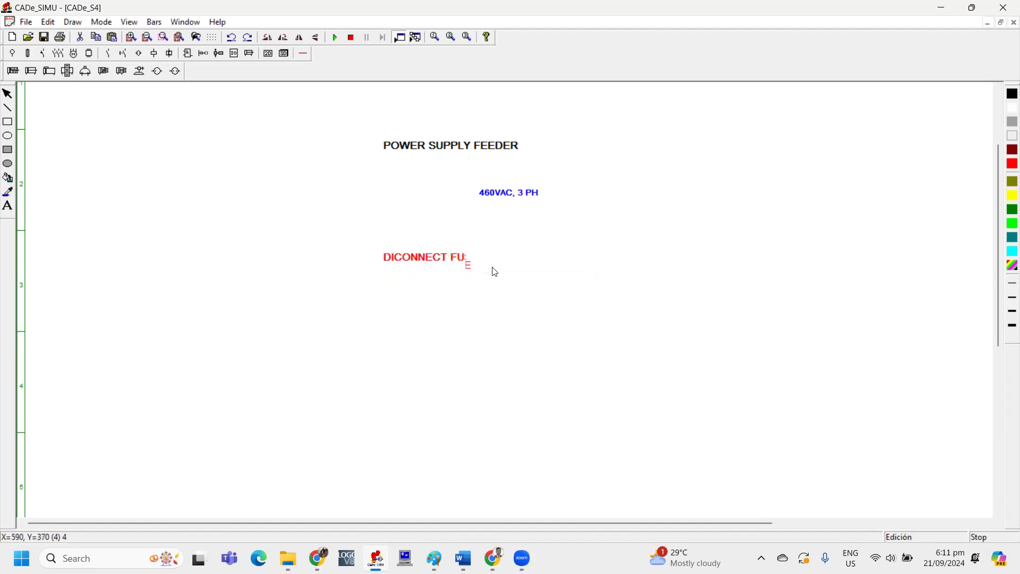
pyautogui.click(472, 271)
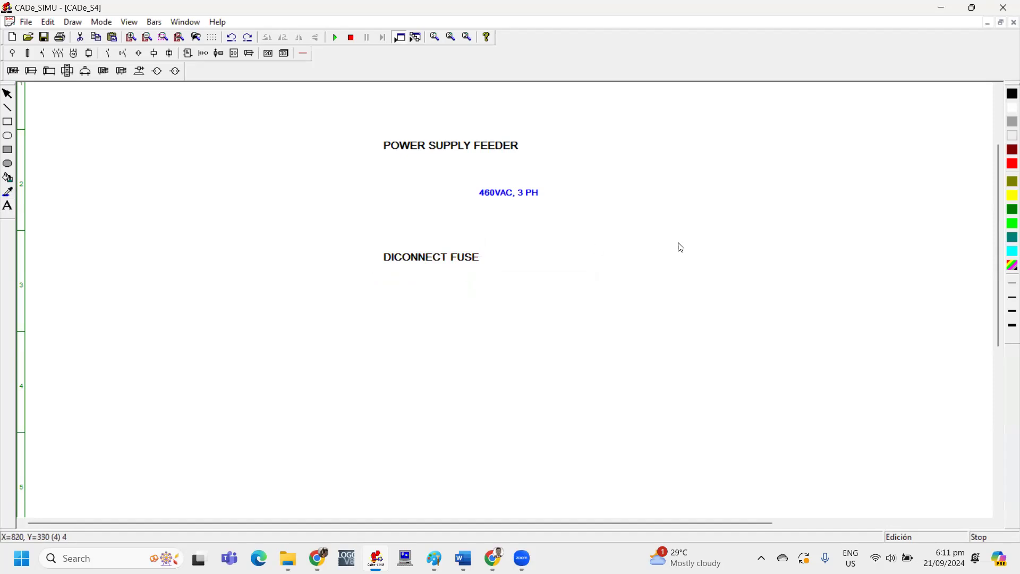
pyautogui.moveTo(502, 196); pyautogui.dragTo(555, 174)
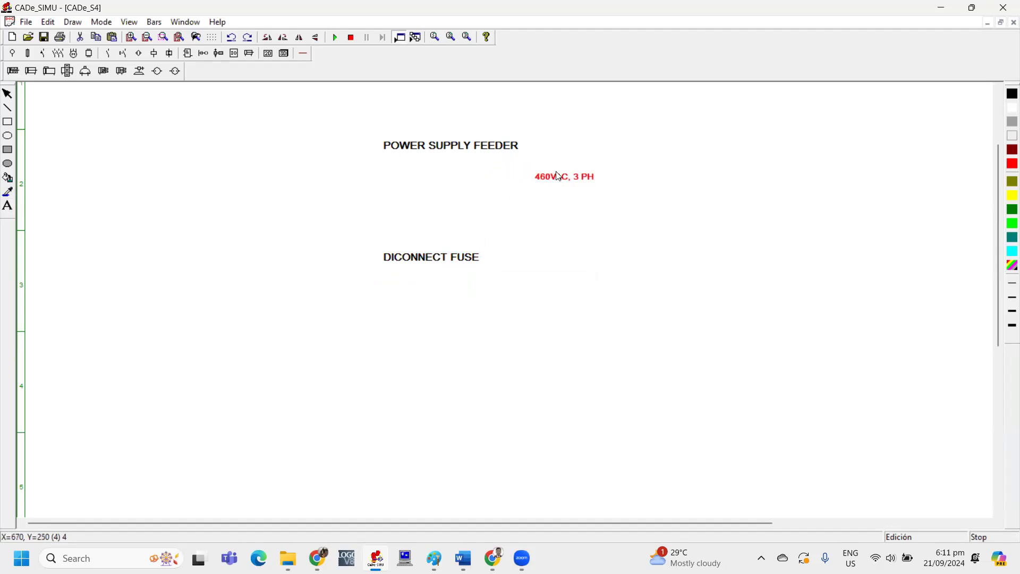
pyautogui.click(647, 229)
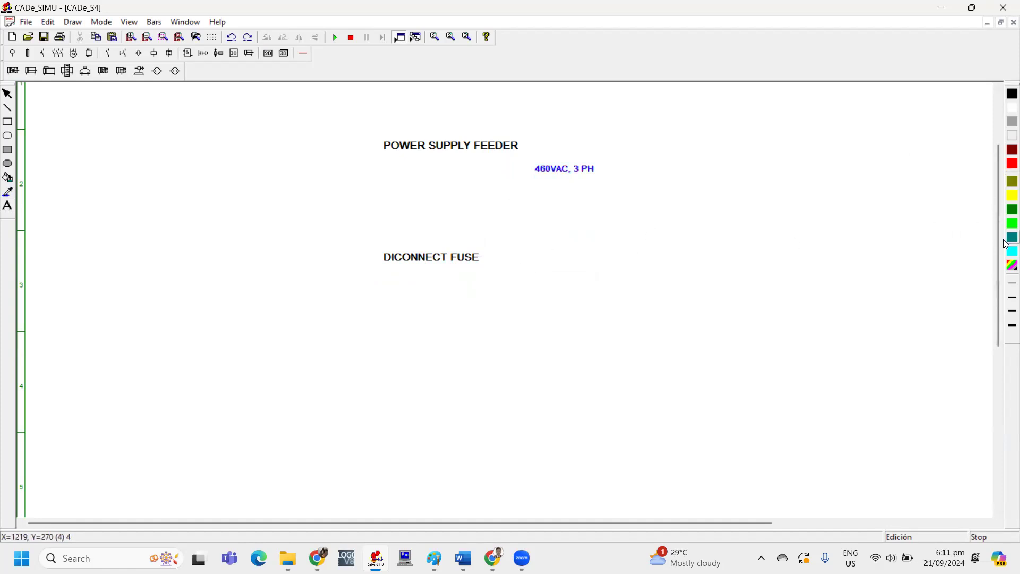
# Choose blue from the basic colours as the drawing colour again
pyautogui.click(1007, 265)
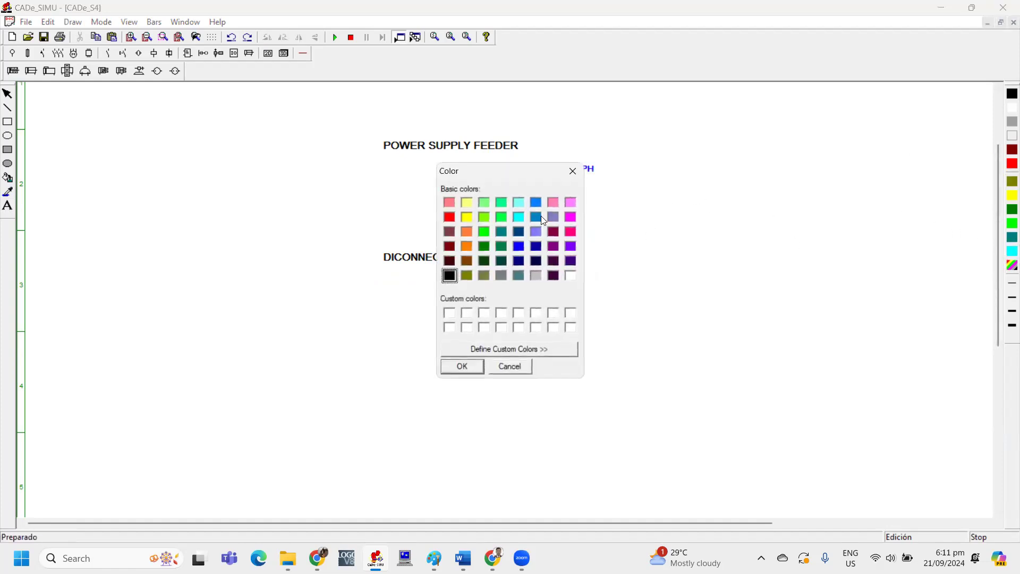
pyautogui.click(518, 246)
pyautogui.click(462, 366)
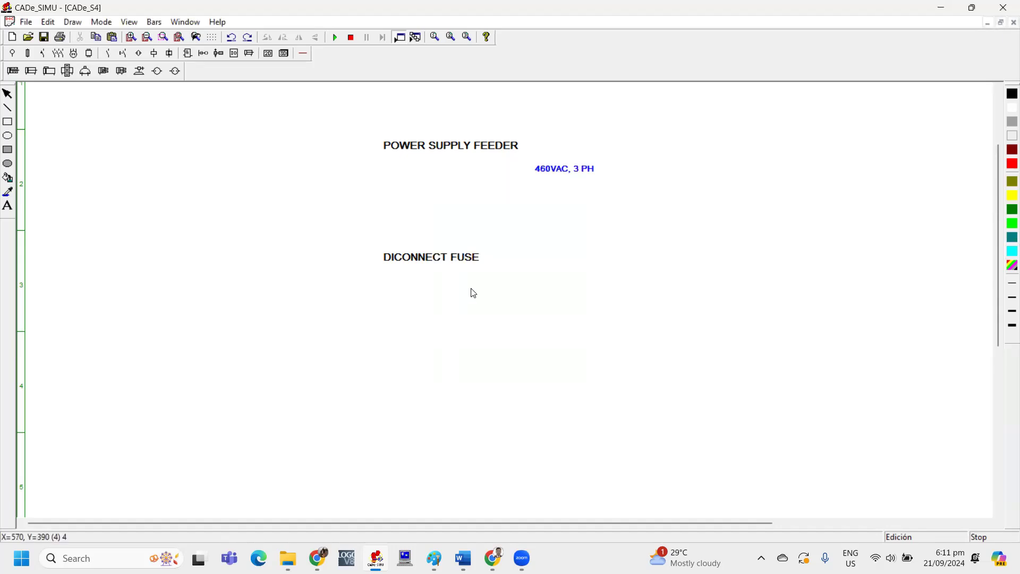
pyautogui.click(1013, 265)
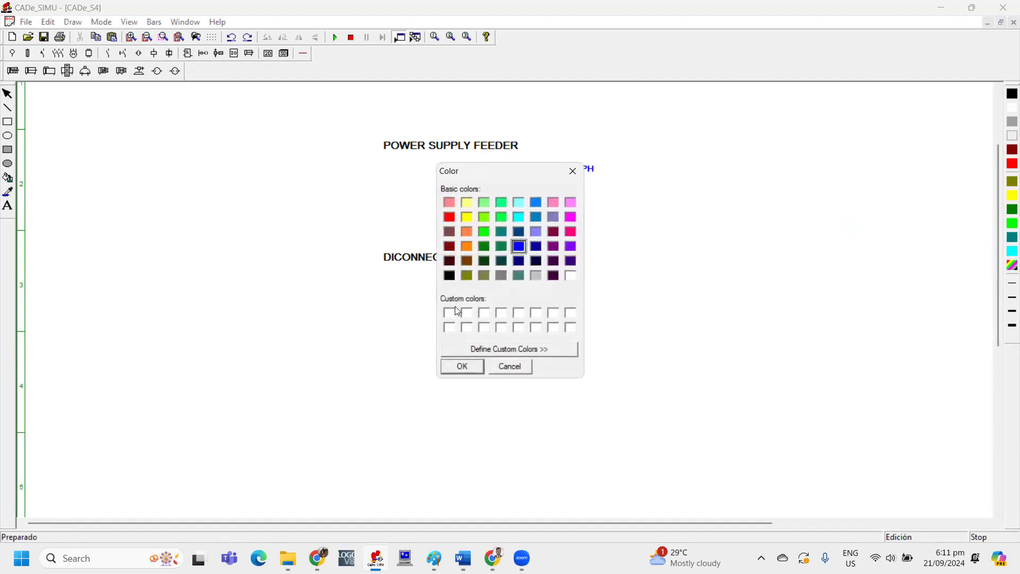
pyautogui.click(498, 349)
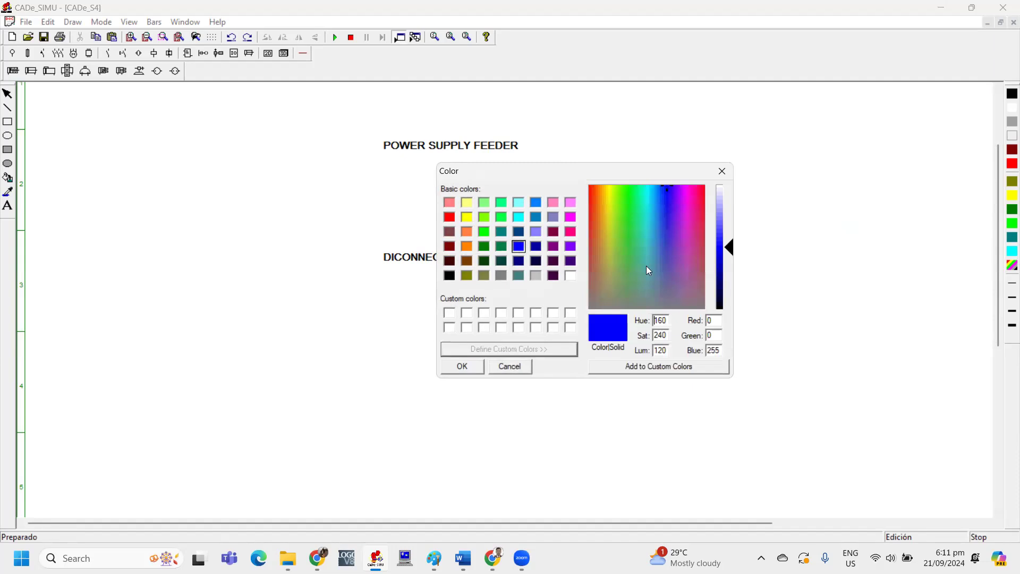
pyautogui.click(729, 172)
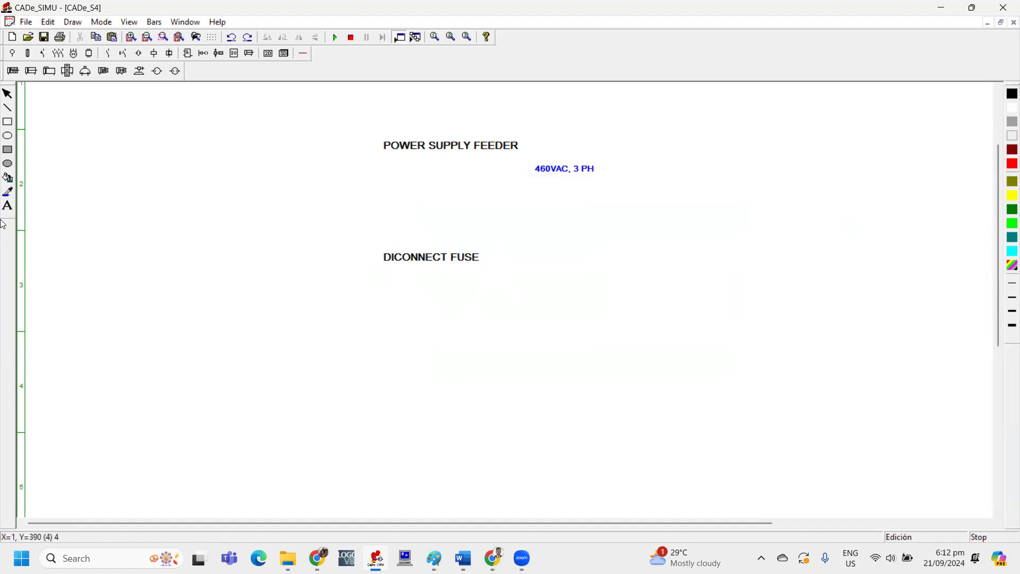
# Add a "BRANCH CIRCUIT PROTECTION" label in a regular, underlined font and place it below the "DICONNECT FUSE" label
pyautogui.click(8, 206)
pyautogui.click(467, 306)
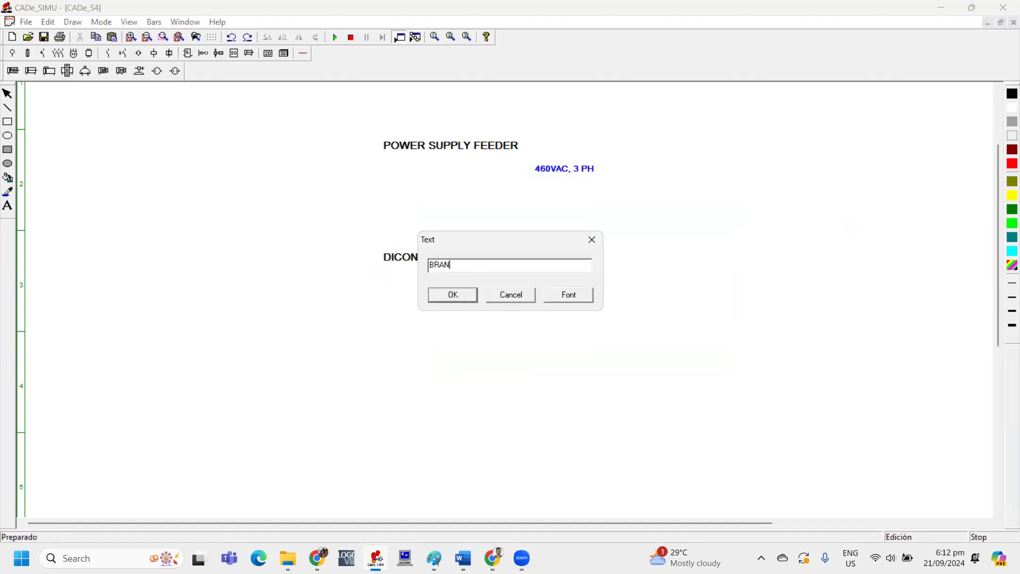
pyautogui.write('BRANCH CIRCUIT PROTECTION')
pyautogui.click(579, 296)
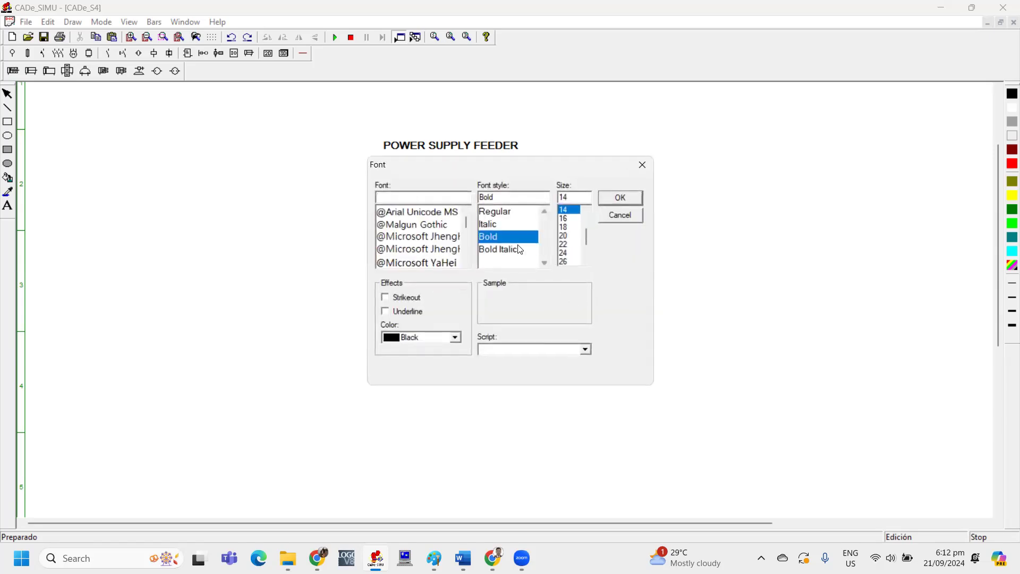
pyautogui.click(514, 212)
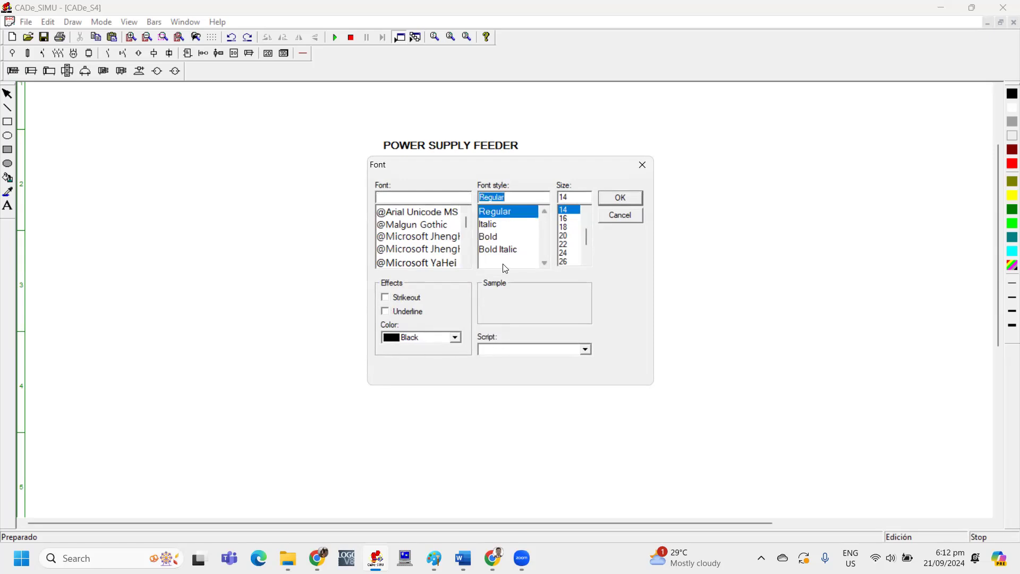
pyautogui.click(387, 312)
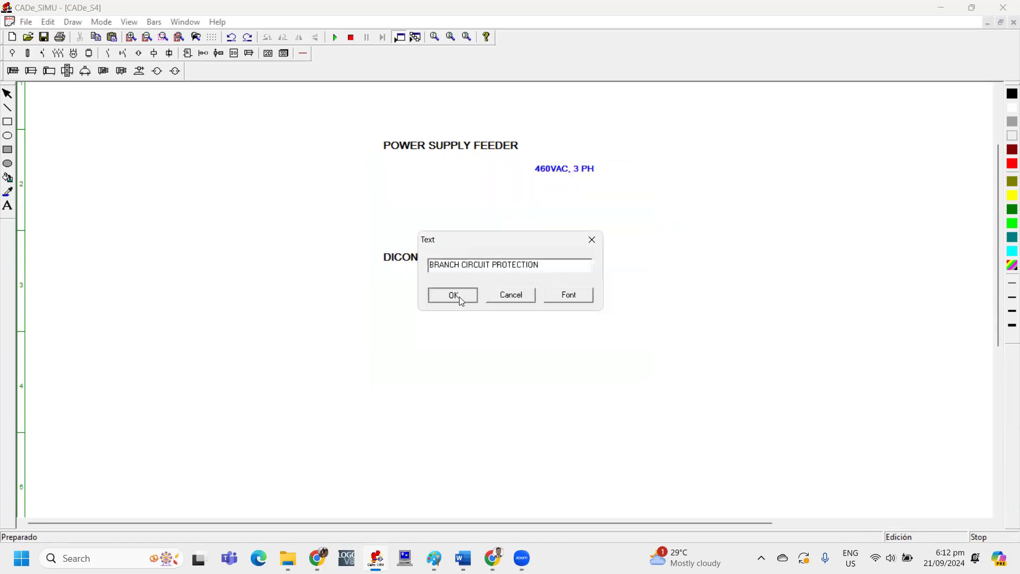
pyautogui.click(459, 296)
pyautogui.click(381, 309)
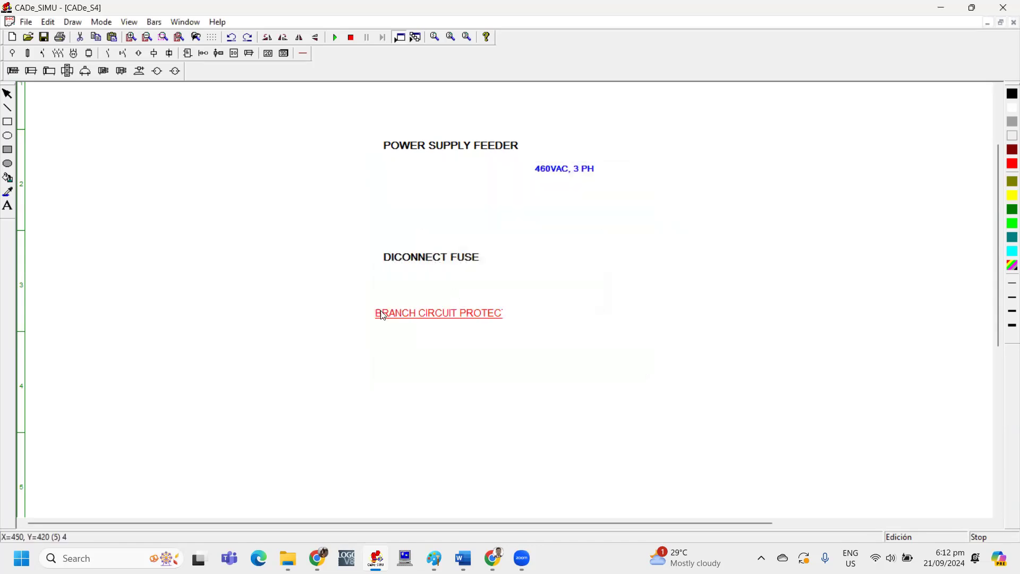
# Shift the "BRANCH CIRCUIT PROTECTION" label slightly down and align its start with the "DICONNECT FUSE" label
pyautogui.click(468, 354)
pyautogui.moveTo(455, 315); pyautogui.dragTo(460, 321)
pyautogui.click(461, 307)
pyautogui.click(441, 355)
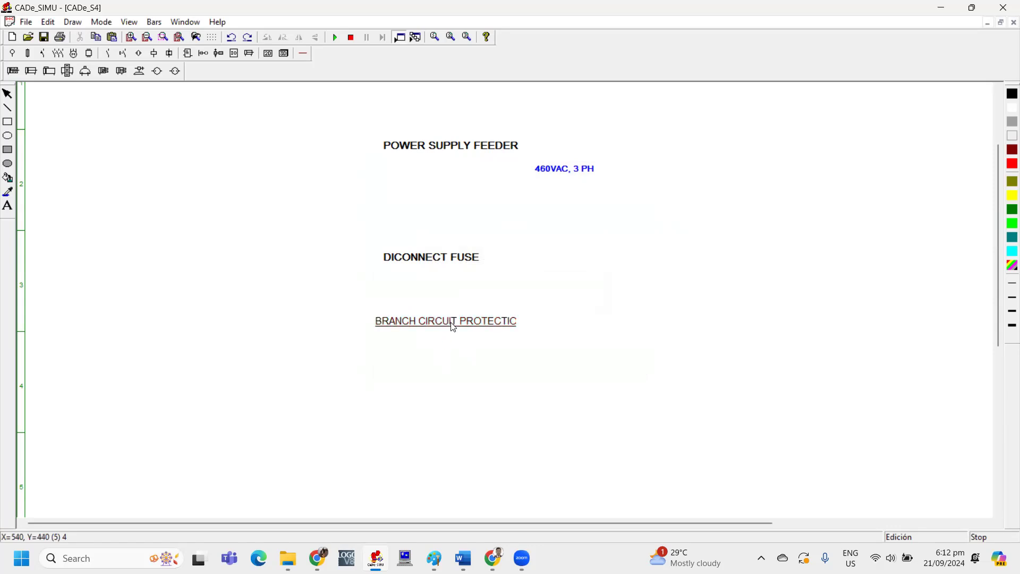
pyautogui.moveTo(453, 327); pyautogui.dragTo(458, 328)
pyautogui.click(452, 353)
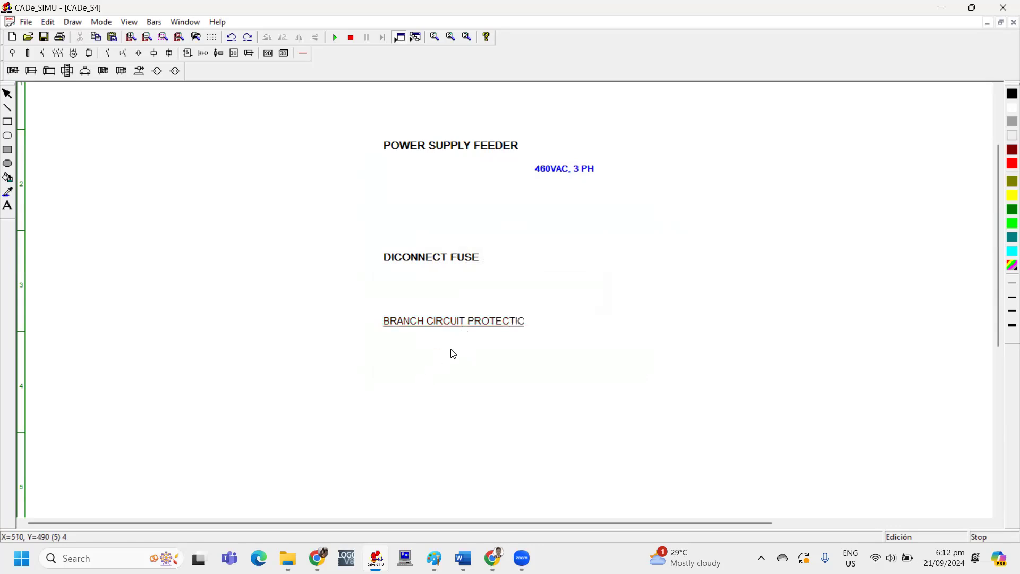
# Change the font style of the "BRANCH CIRCUIT PROTECTION" label to bold, keeping its underline
pyautogui.doubleClick(465, 323)
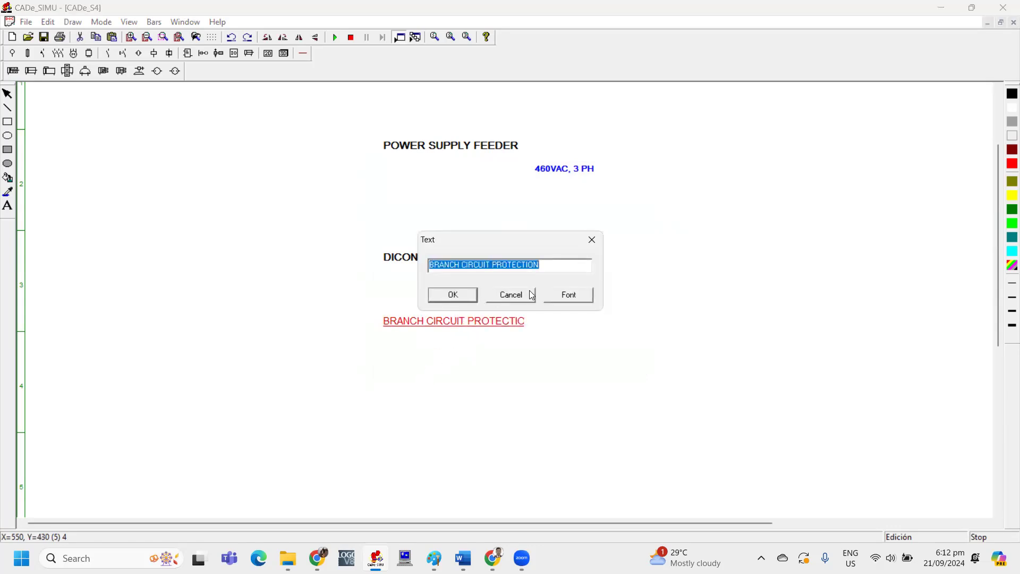
pyautogui.click(569, 295)
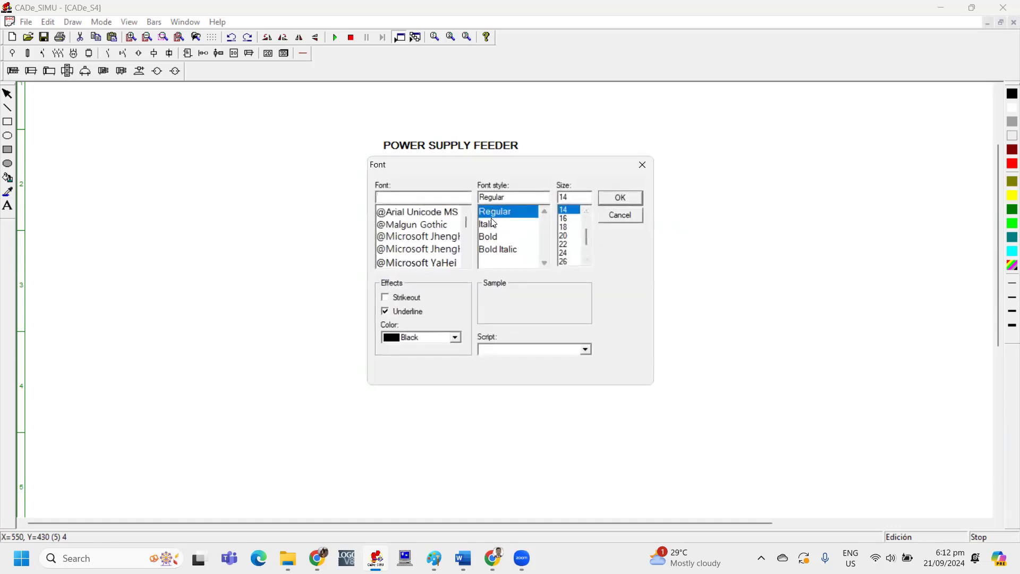
pyautogui.click(490, 237)
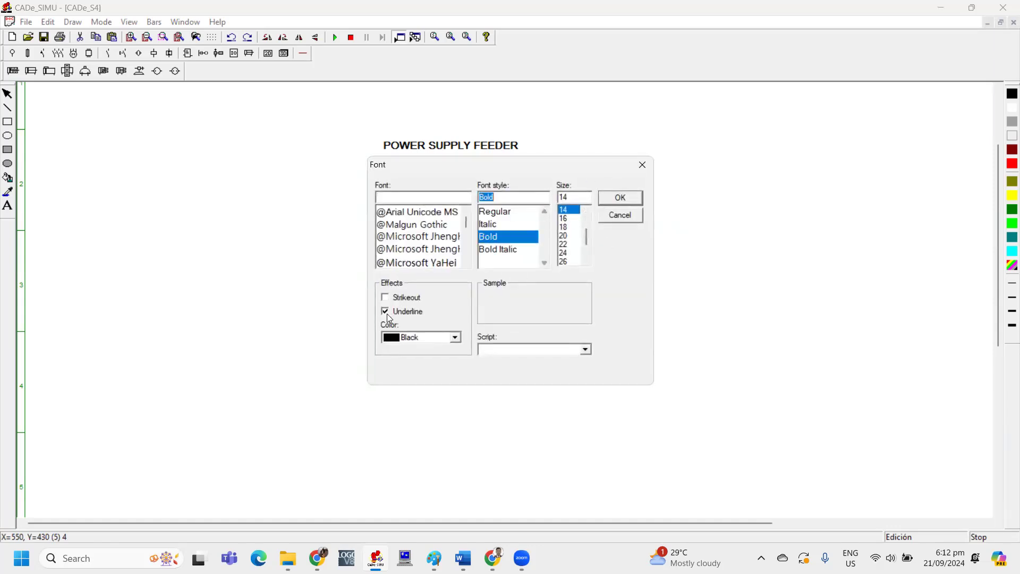
pyautogui.click(388, 311)
pyautogui.click(388, 311)
pyautogui.click(622, 199)
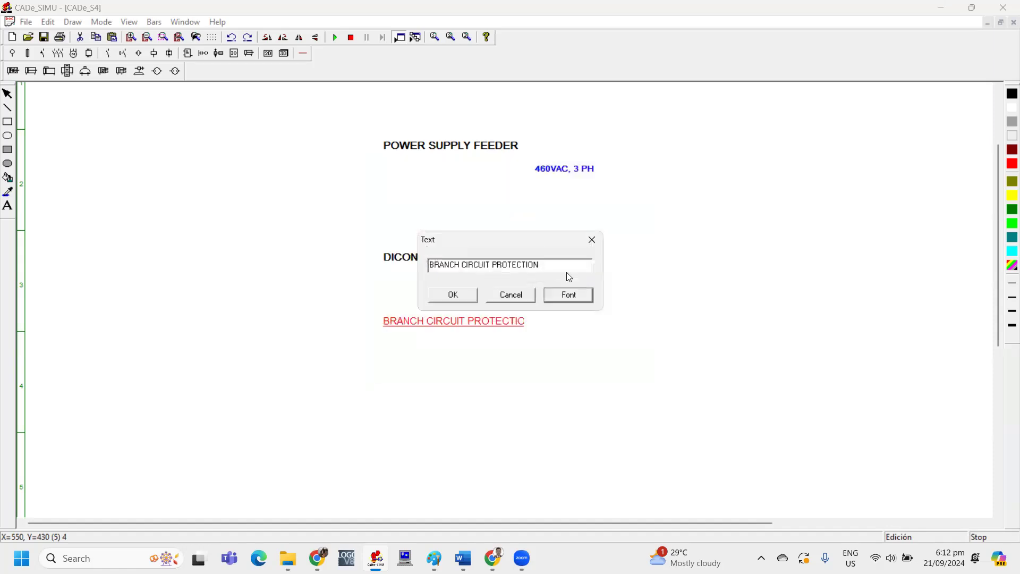
pyautogui.click(456, 302)
pyautogui.click(454, 354)
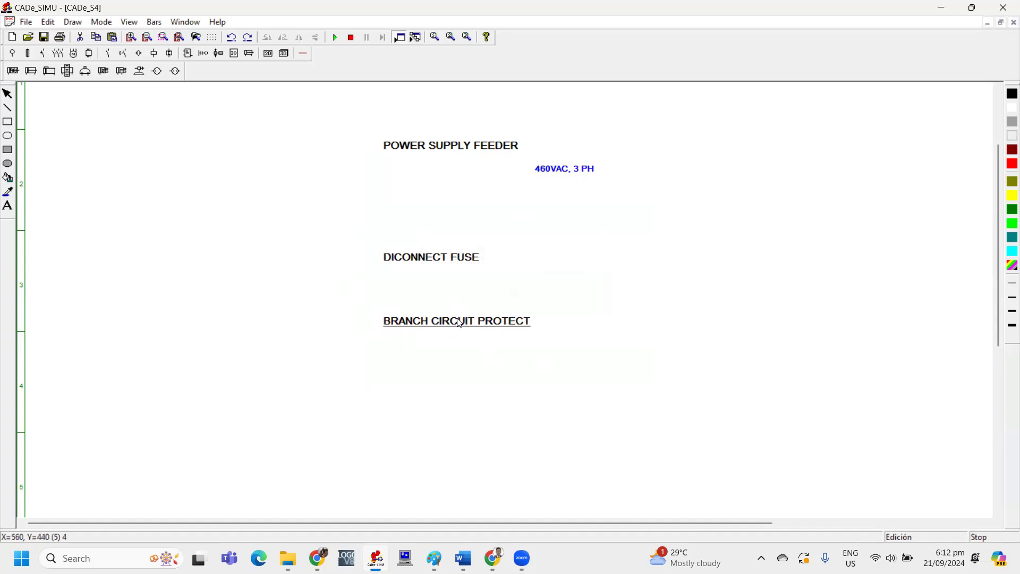
# Apply the strikeout effect to the bold "BRANCH CIRCUIT PROTECTION" label
pyautogui.doubleClick(425, 324)
pyautogui.click(565, 294)
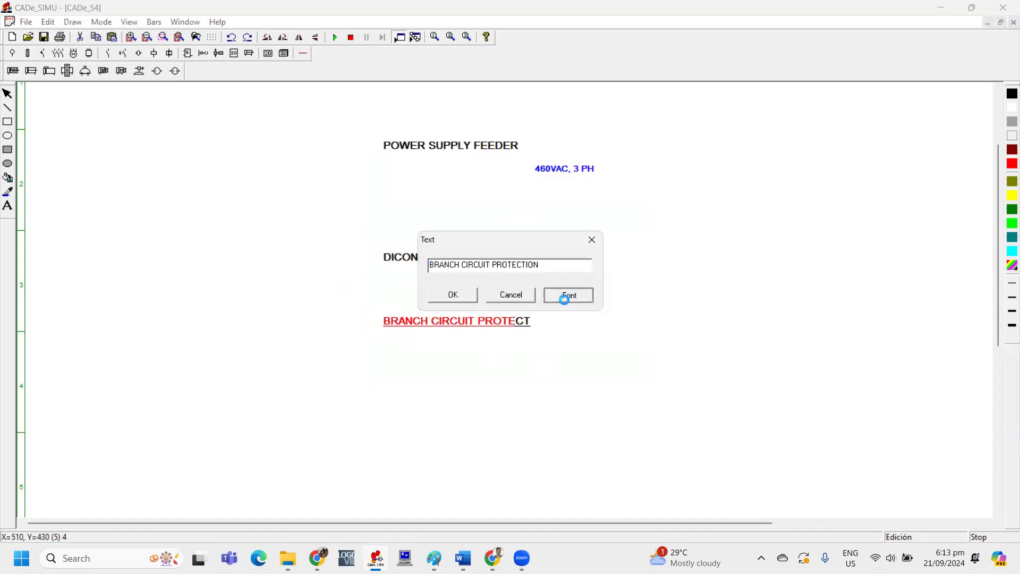
pyautogui.click(383, 298)
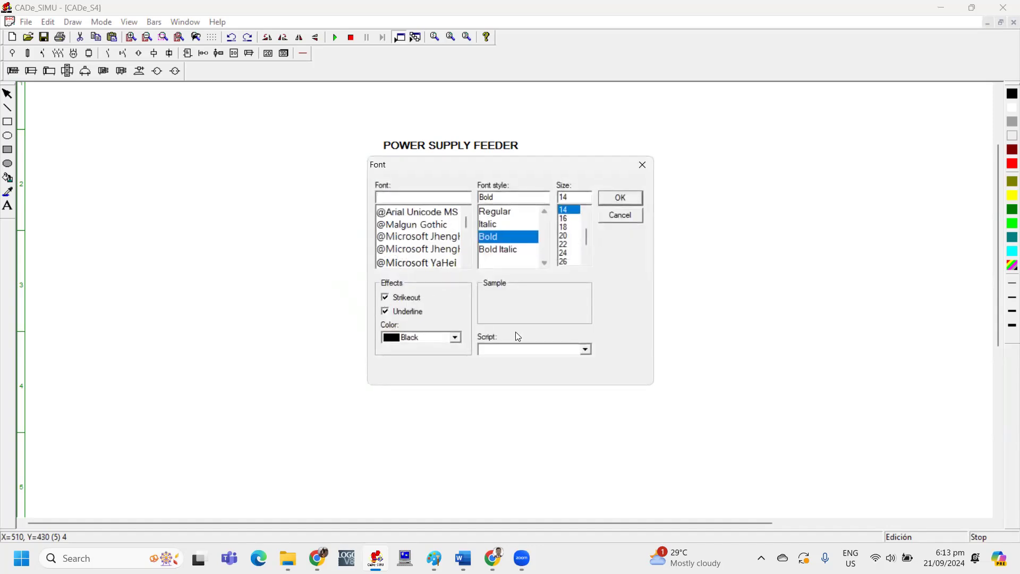
pyautogui.click(609, 200)
pyautogui.click(462, 296)
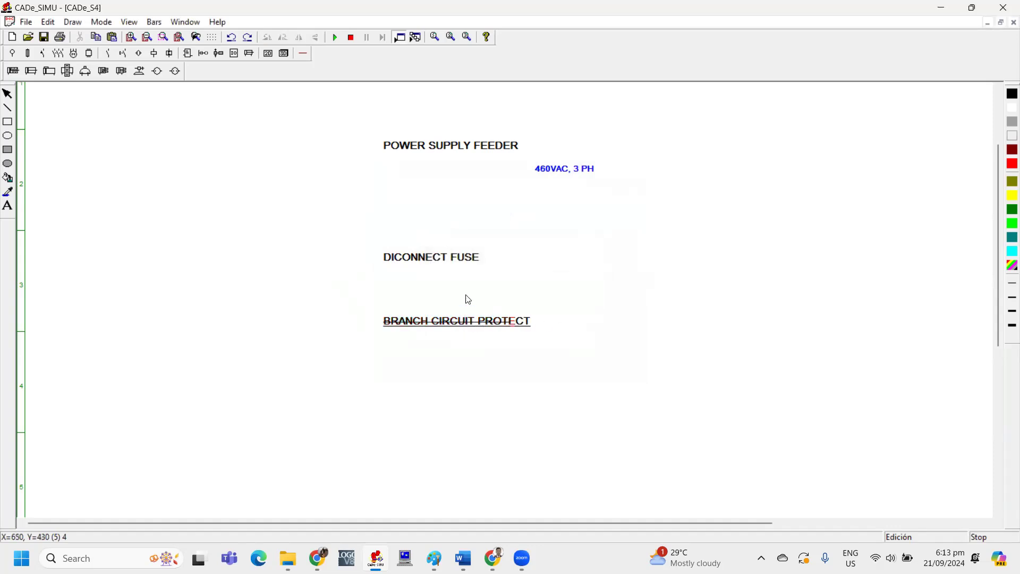
pyautogui.moveTo(319, 299); pyautogui.dragTo(651, 374)
pyautogui.click(471, 332)
# Remove both the underline and strikeout effects from the "BRANCH CIRCUIT PROTECTION" label
pyautogui.doubleClick(467, 324)
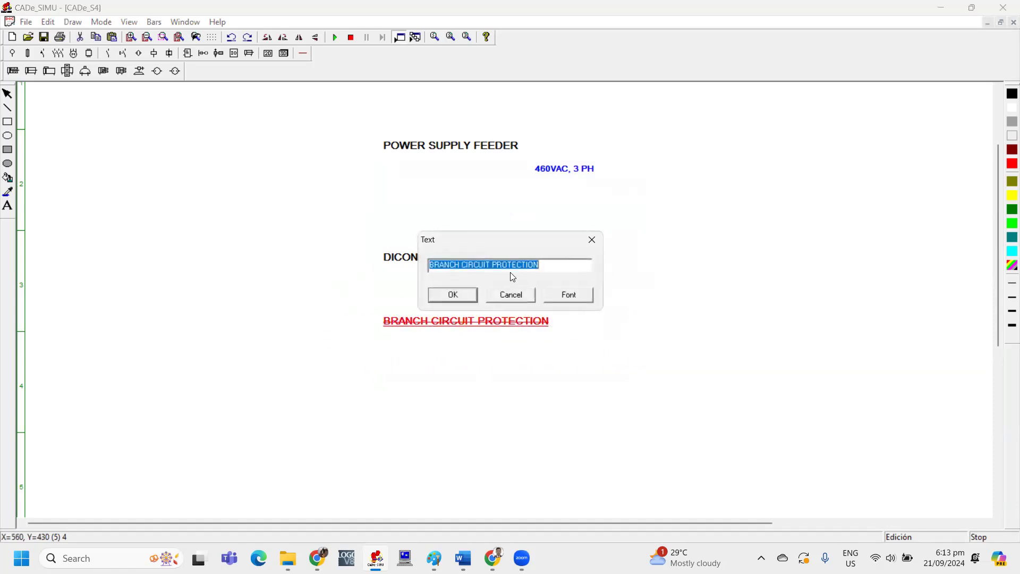
pyautogui.click(560, 301)
pyautogui.click(385, 312)
pyautogui.click(386, 298)
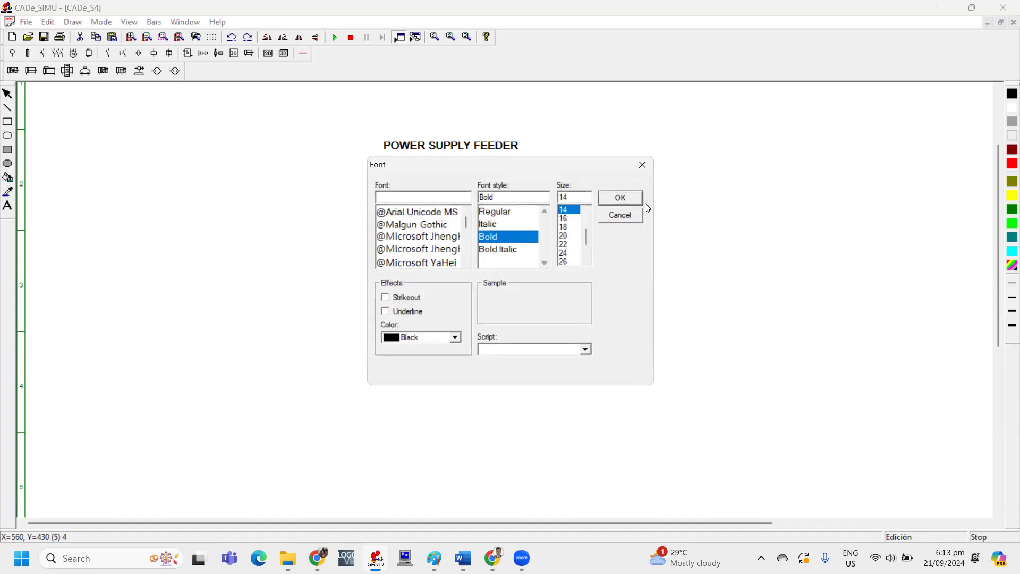
pyautogui.click(617, 202)
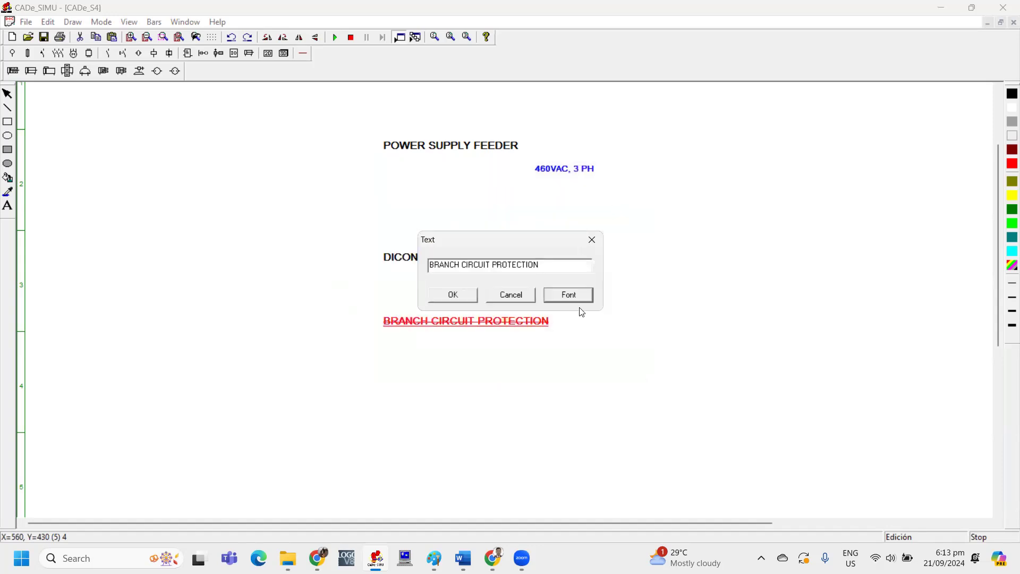
pyautogui.click(456, 296)
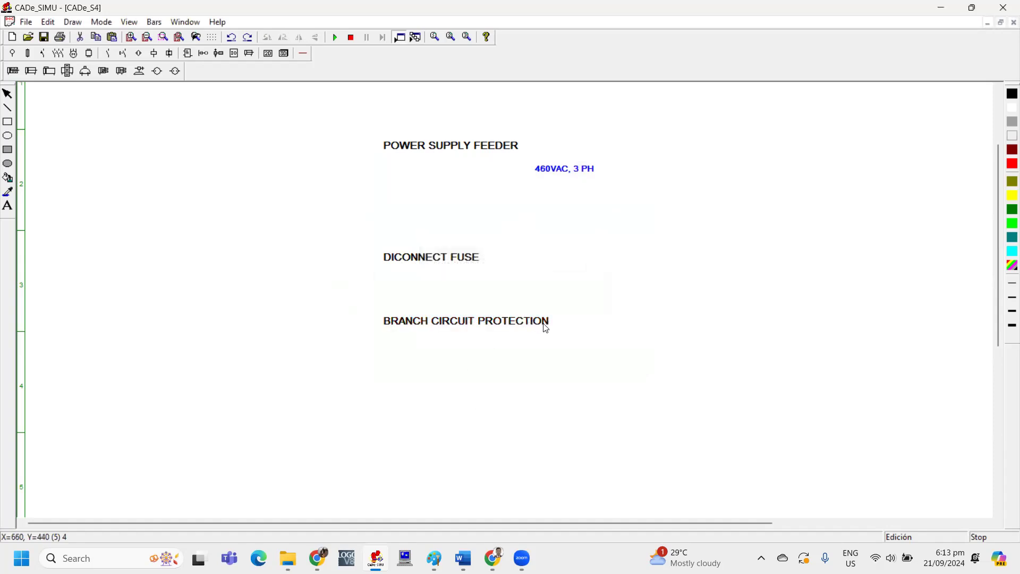
# Move the "BRANCH CIRCUIT PROTECTION" label straight down a little, keeping its start aligned with the "DICONNECT FUSE" label
pyautogui.moveTo(428, 323); pyautogui.dragTo(432, 338)
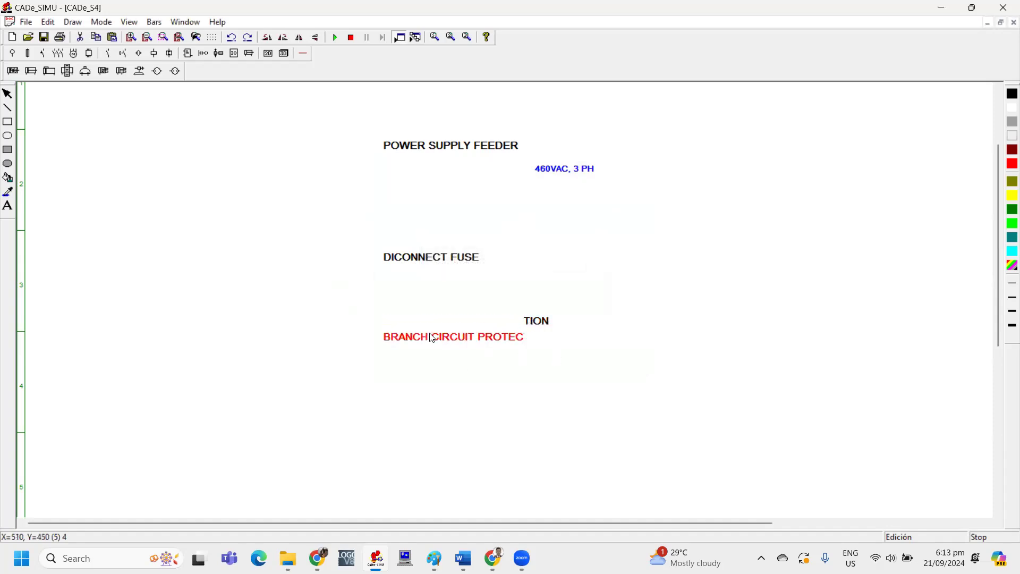
pyautogui.click(537, 325)
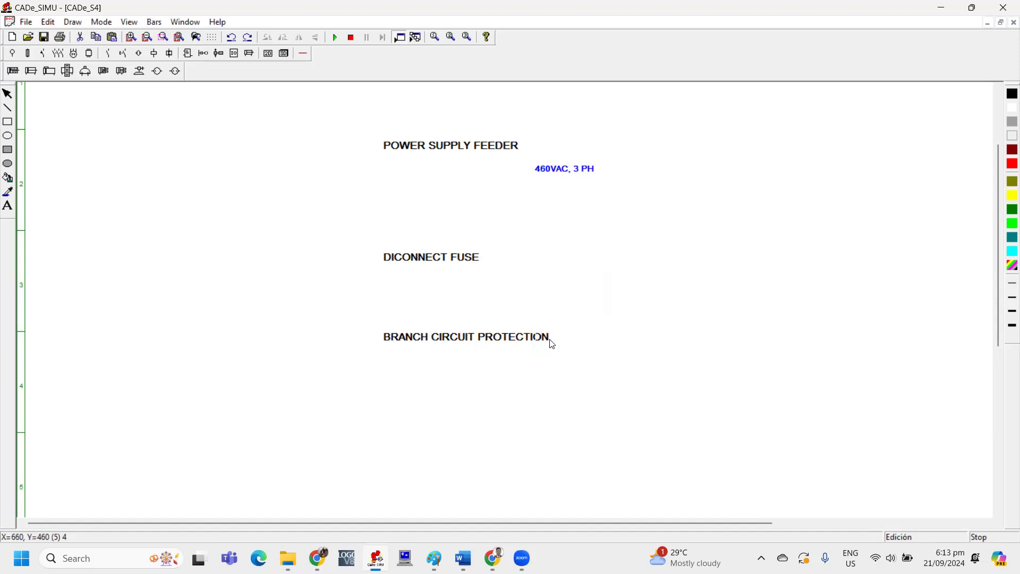
pyautogui.moveTo(396, 337); pyautogui.dragTo(398, 344)
pyautogui.click(519, 342)
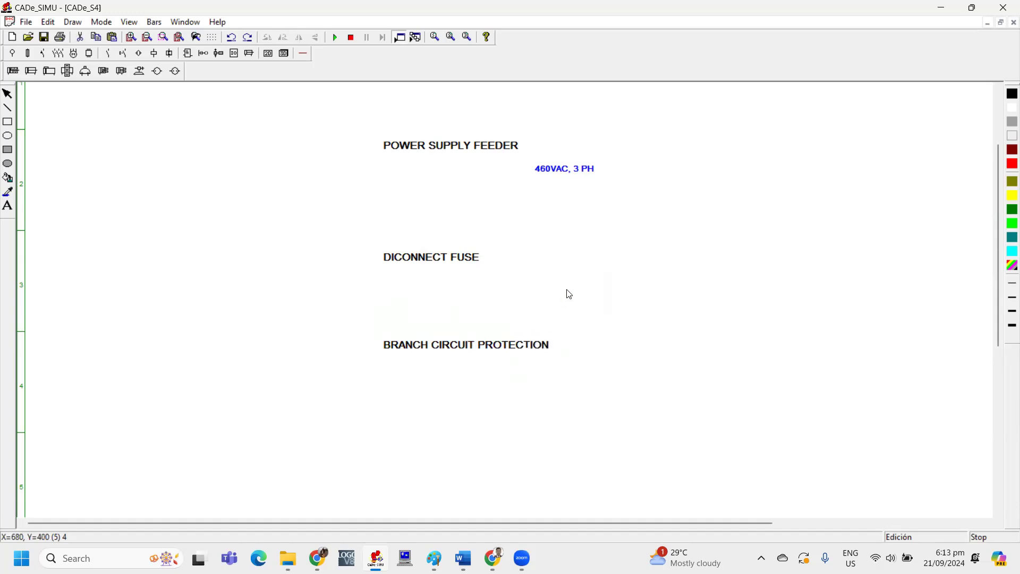
# Choose light blue from the basic colours and place a "CIRCUIT BREAKER" label just below the end of the "BRANCH CIRCUIT PROTECTION" label
pyautogui.click(1011, 266)
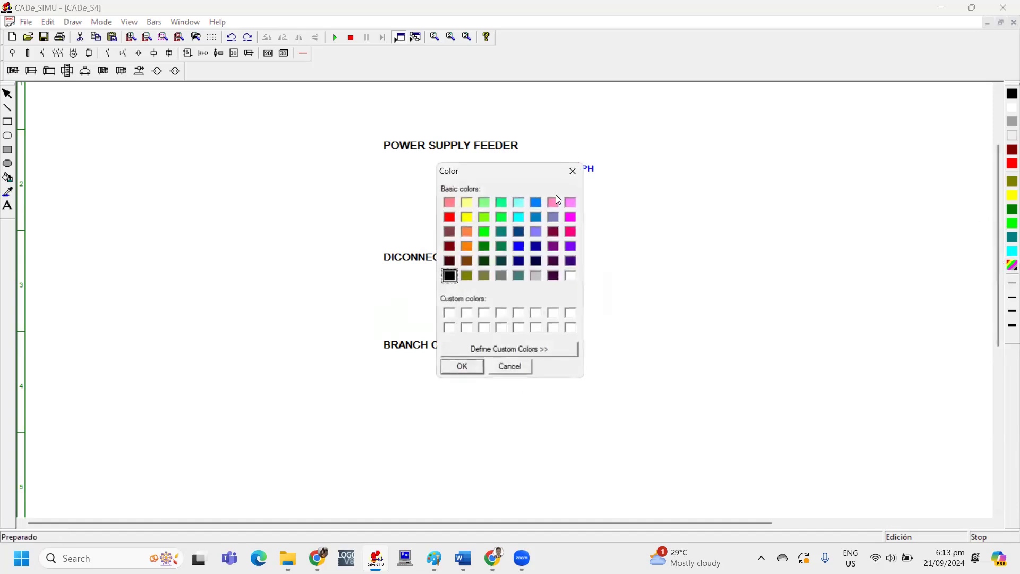
pyautogui.click(462, 366)
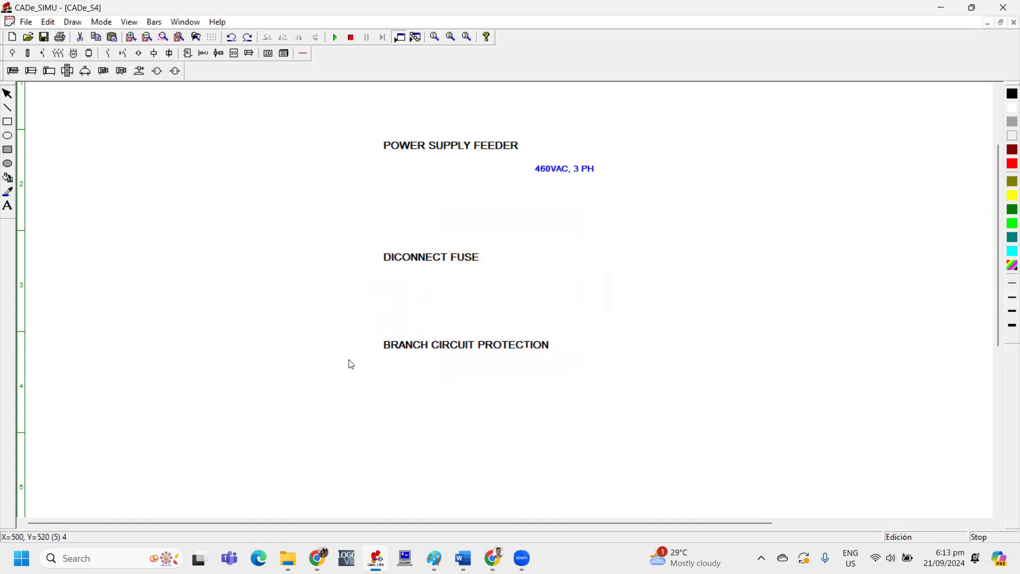
pyautogui.click(7, 206)
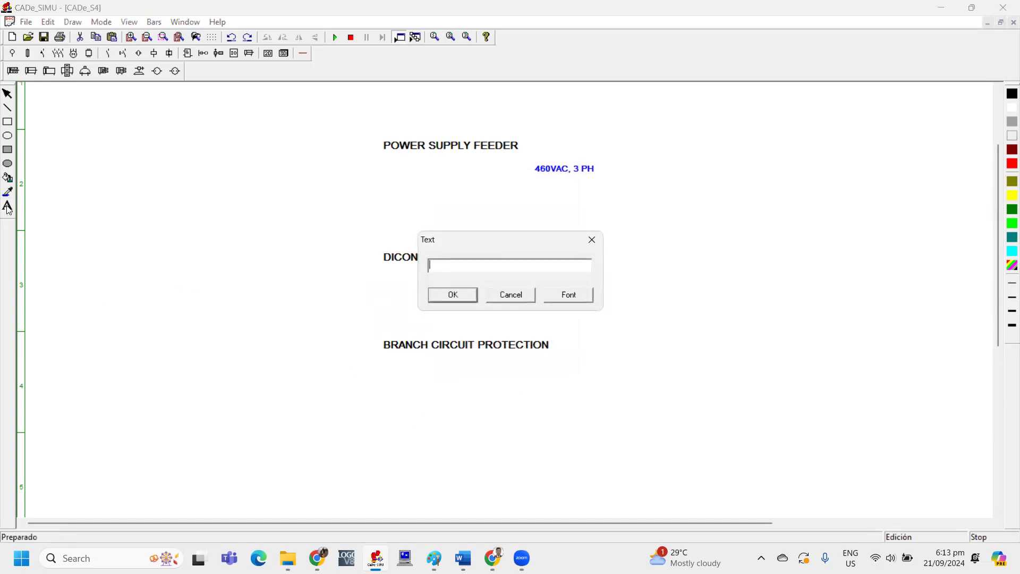
pyautogui.write('CIRCUIT BREAKER')
pyautogui.click(460, 301)
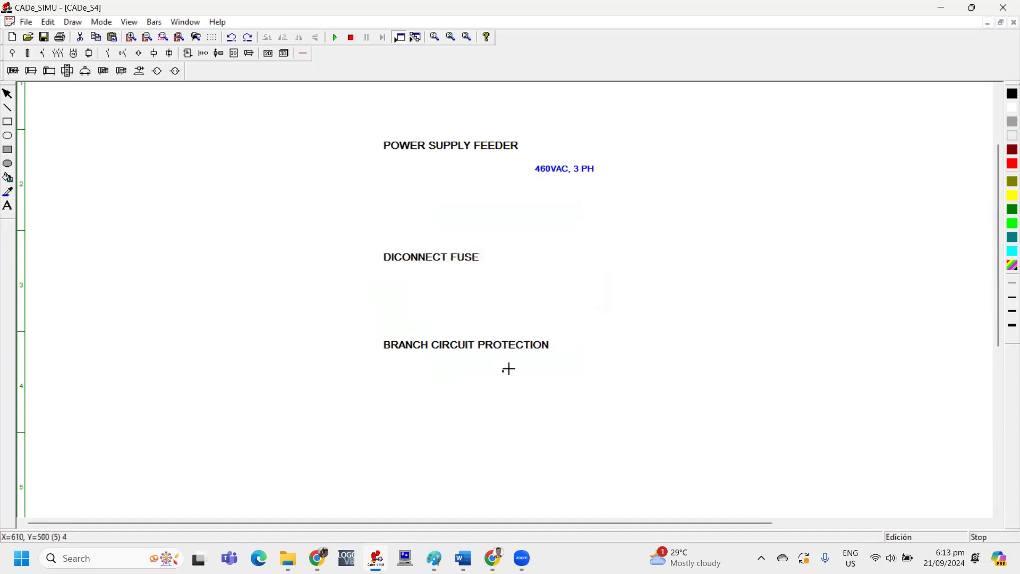
pyautogui.click(529, 367)
pyautogui.click(627, 371)
# Set the "CIRCUIT BREAKER" label's font to regular style, size 10
pyautogui.doubleClick(554, 372)
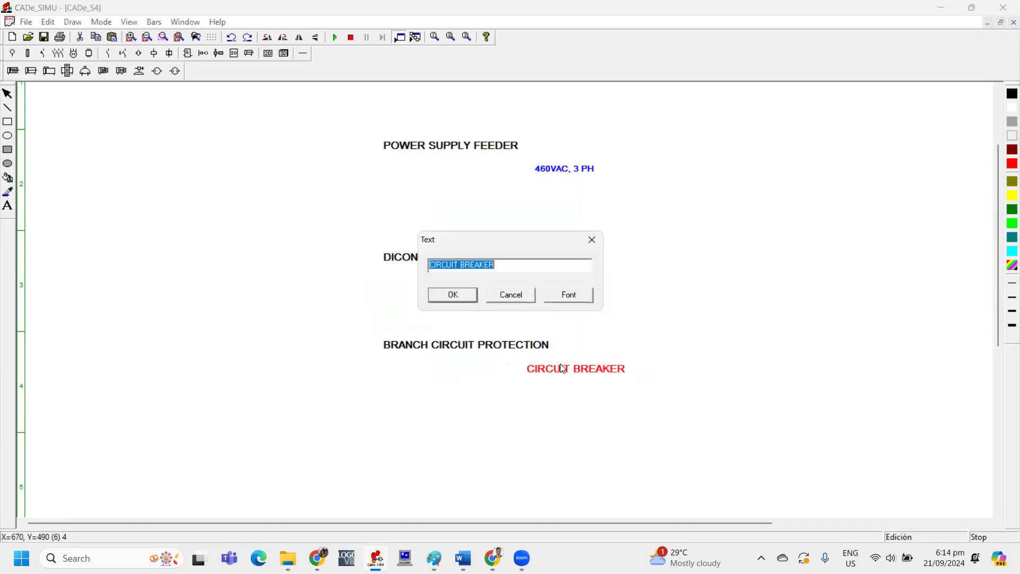
pyautogui.click(569, 298)
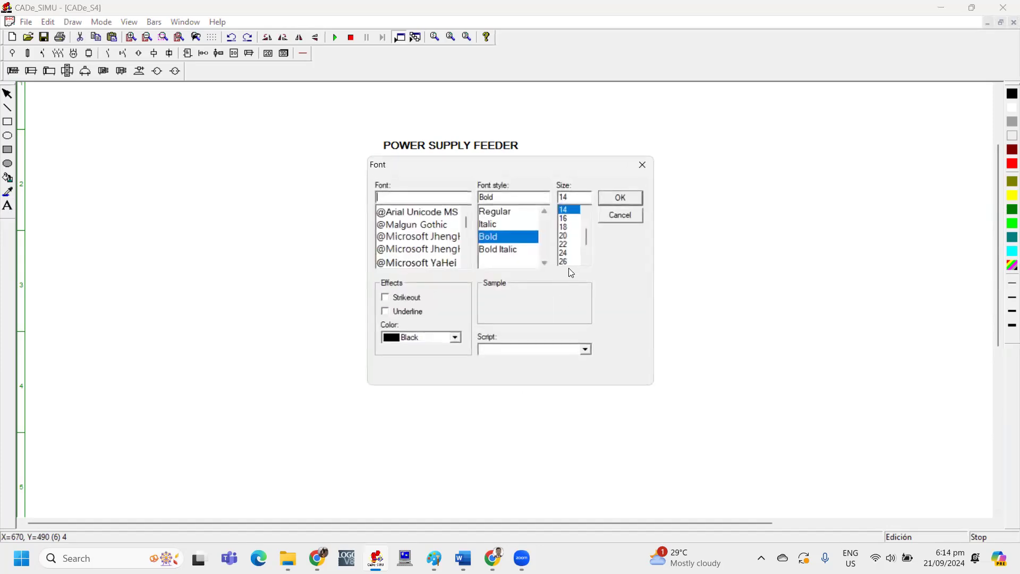
pyautogui.click(642, 165)
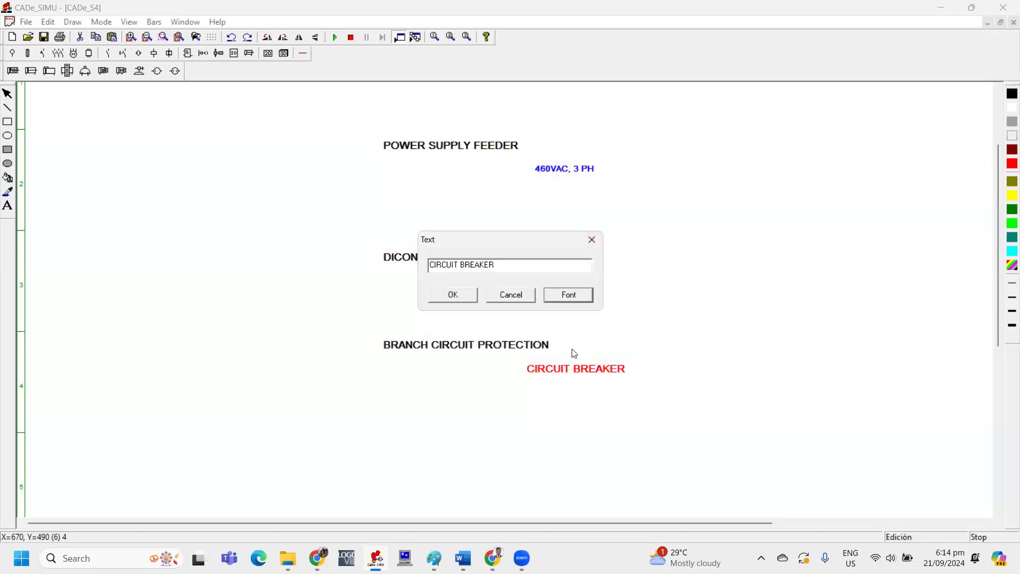
pyautogui.click(578, 296)
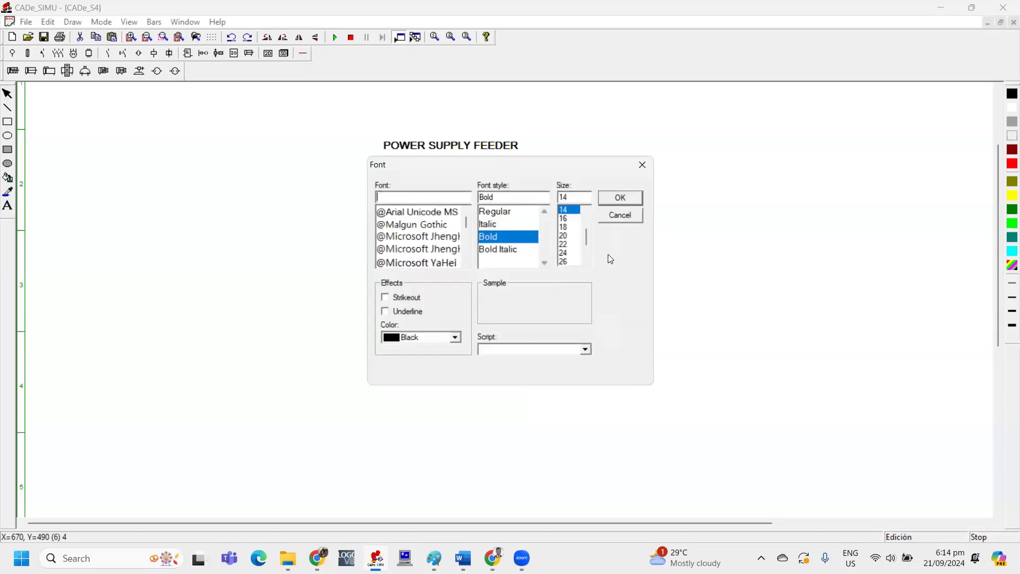
pyautogui.moveTo(587, 238); pyautogui.dragTo(581, 220)
pyautogui.click(569, 228)
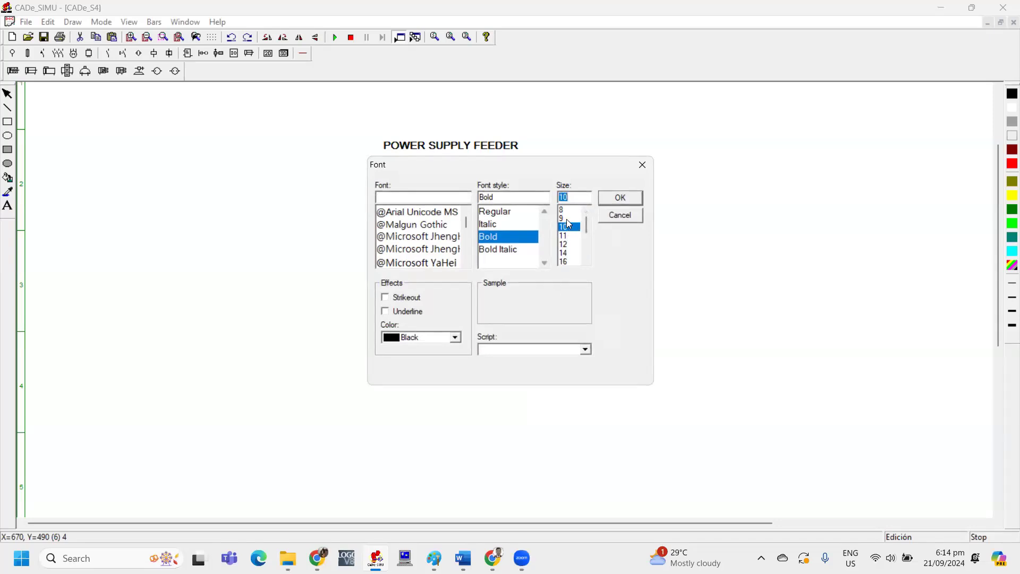
pyautogui.click(491, 214)
pyautogui.click(608, 198)
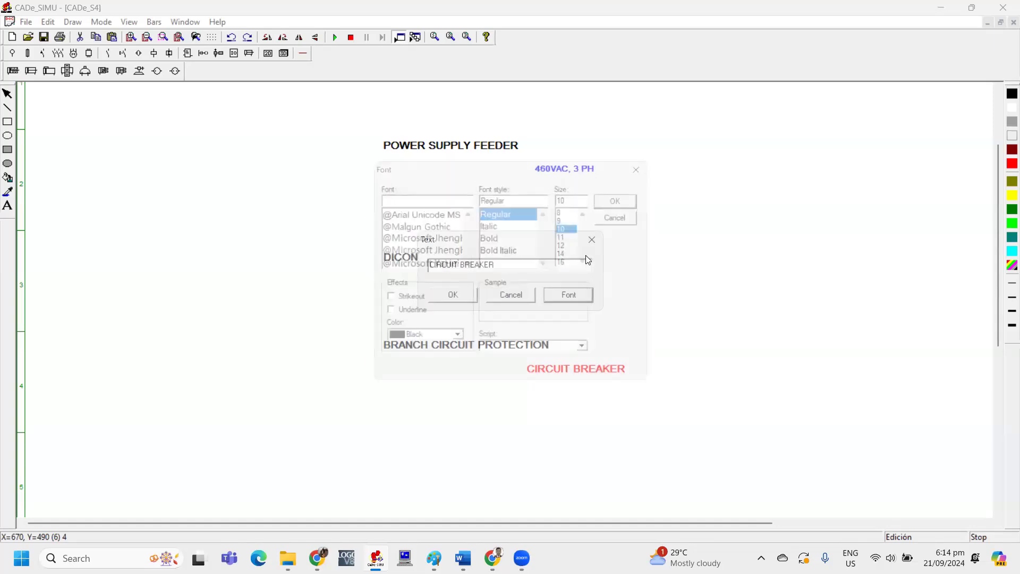
pyautogui.click(453, 292)
pyautogui.click(635, 370)
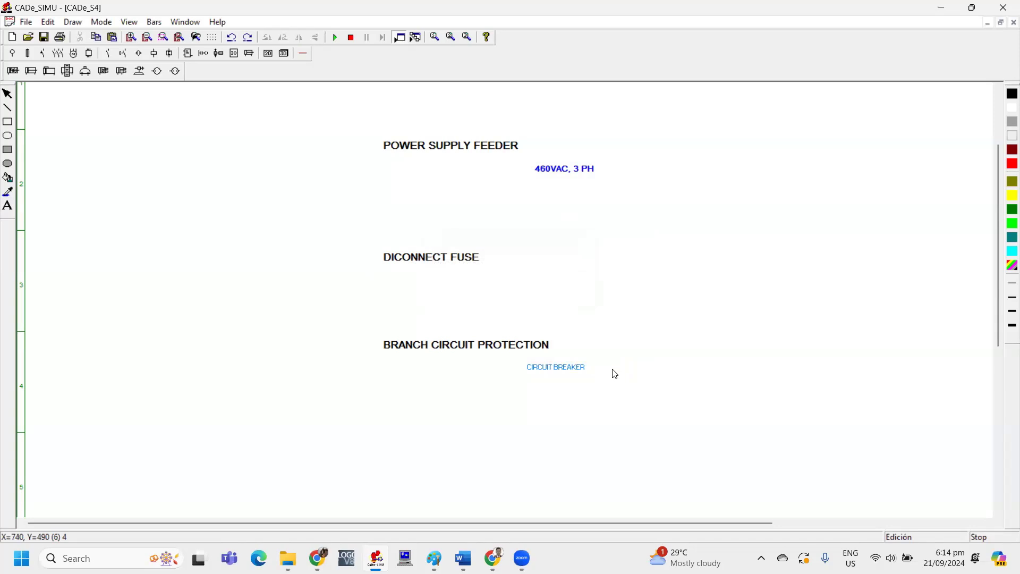
# Change the font style of the "CIRCUIT BREAKER" label to bold
pyautogui.doubleClick(540, 370)
pyautogui.click(569, 296)
pyautogui.click(493, 242)
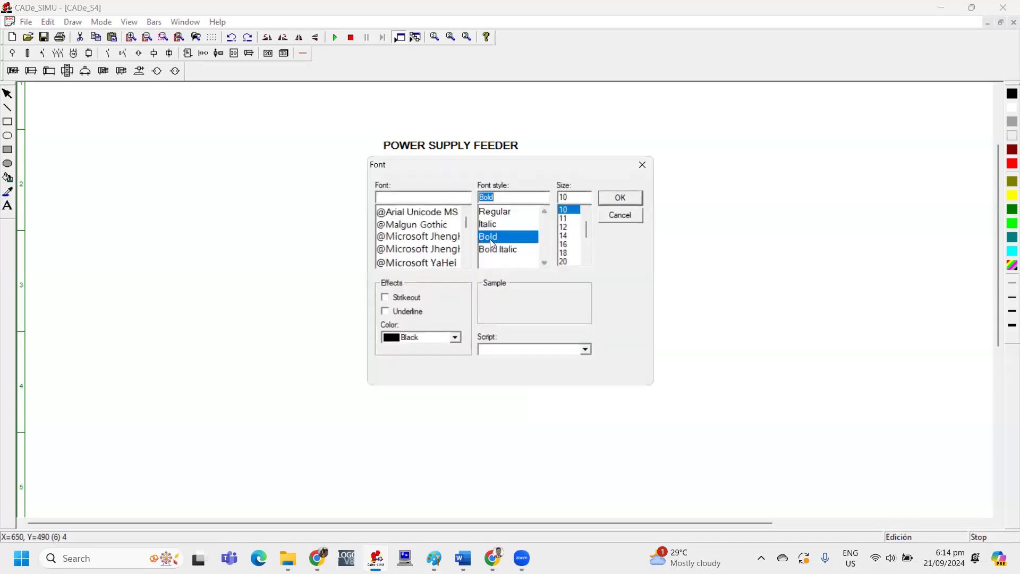
pyautogui.click(620, 196)
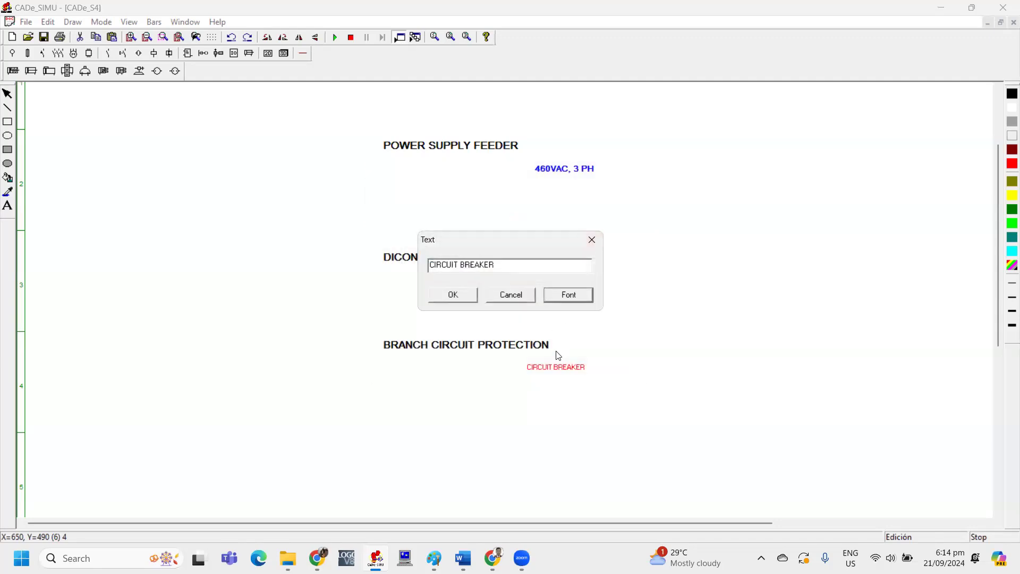
pyautogui.click(447, 296)
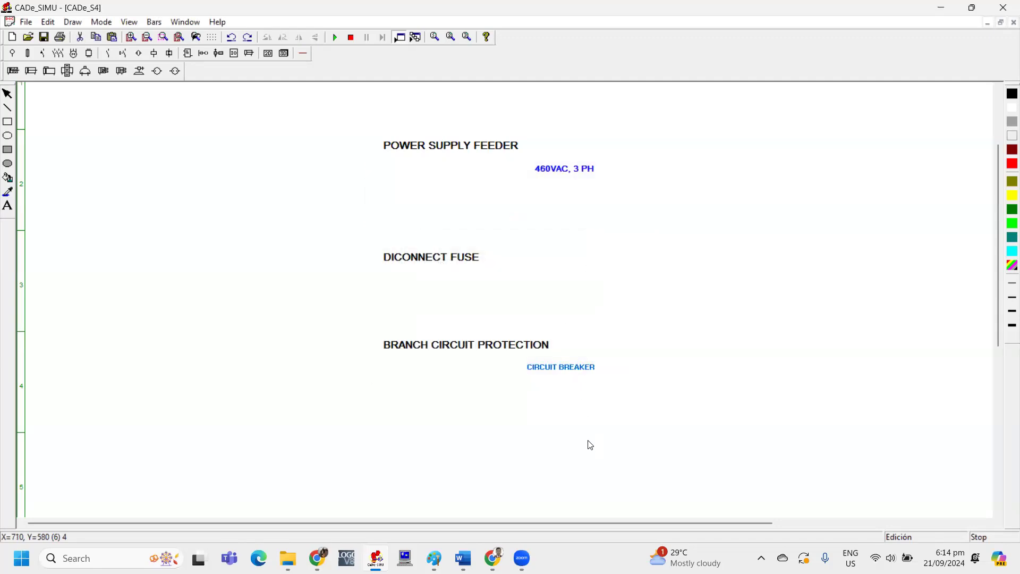